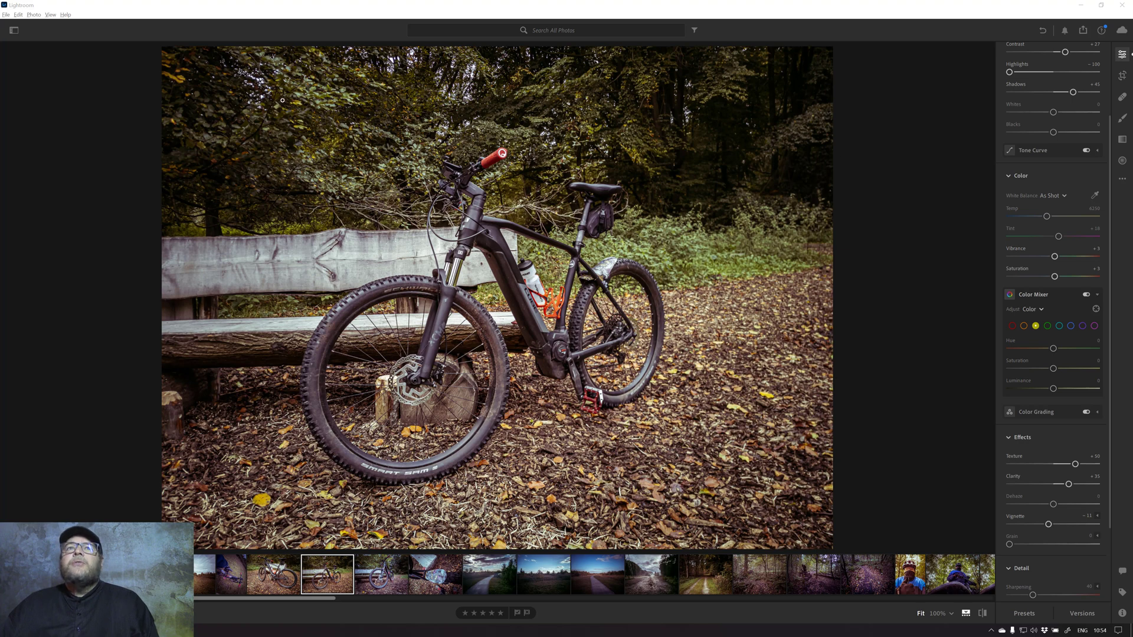
Reset the photo's edits, then set contrast +36, highlights −74, shadows +100 and exposure +0.50
click(27, 15)
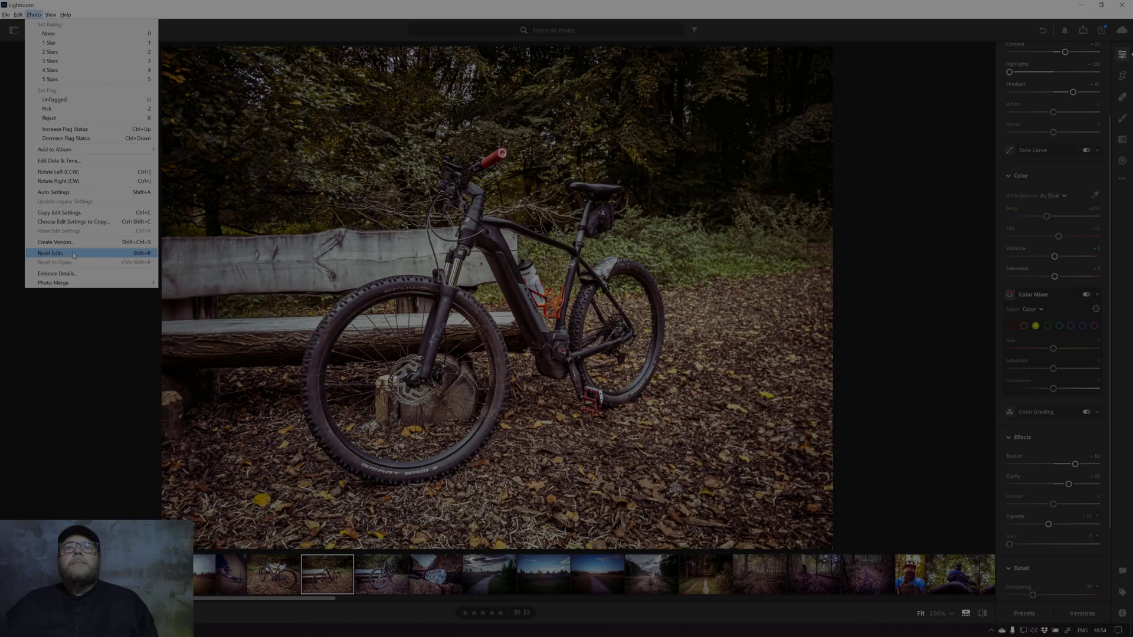
click(70, 253)
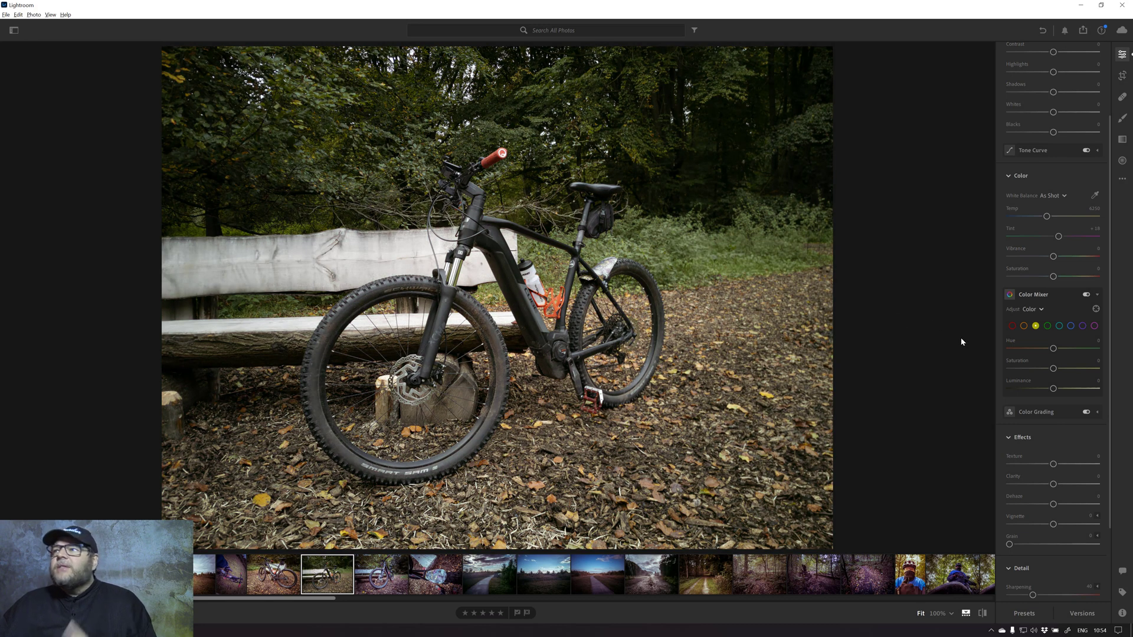
scroll(1053, 177, up, 3)
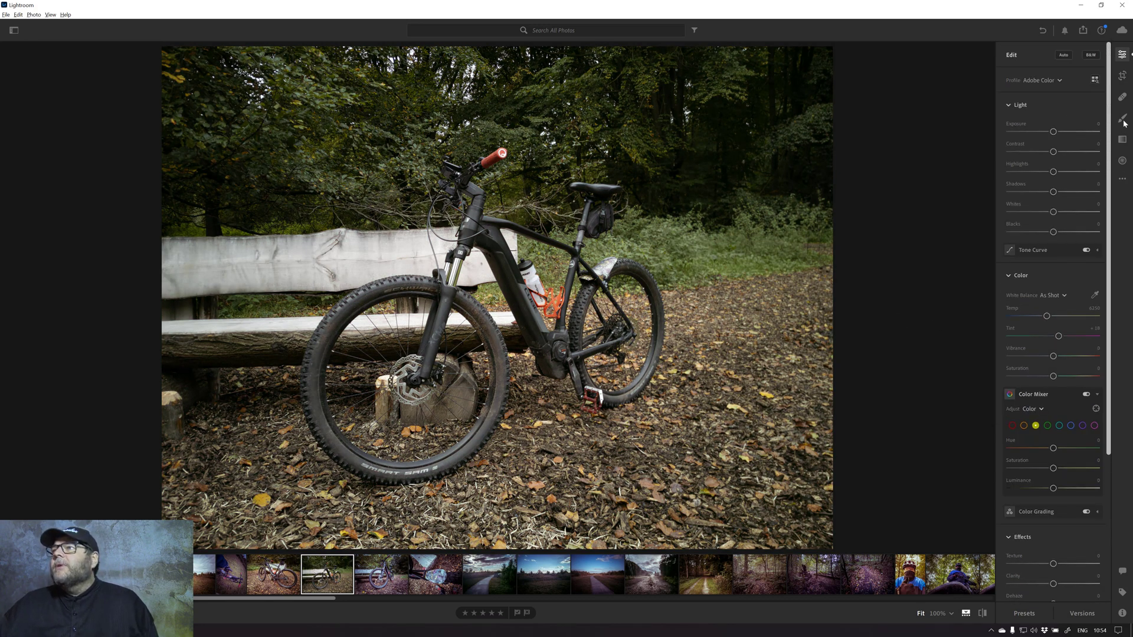
drag(1053, 151, 1069, 152)
drag(1053, 192, 1020, 172)
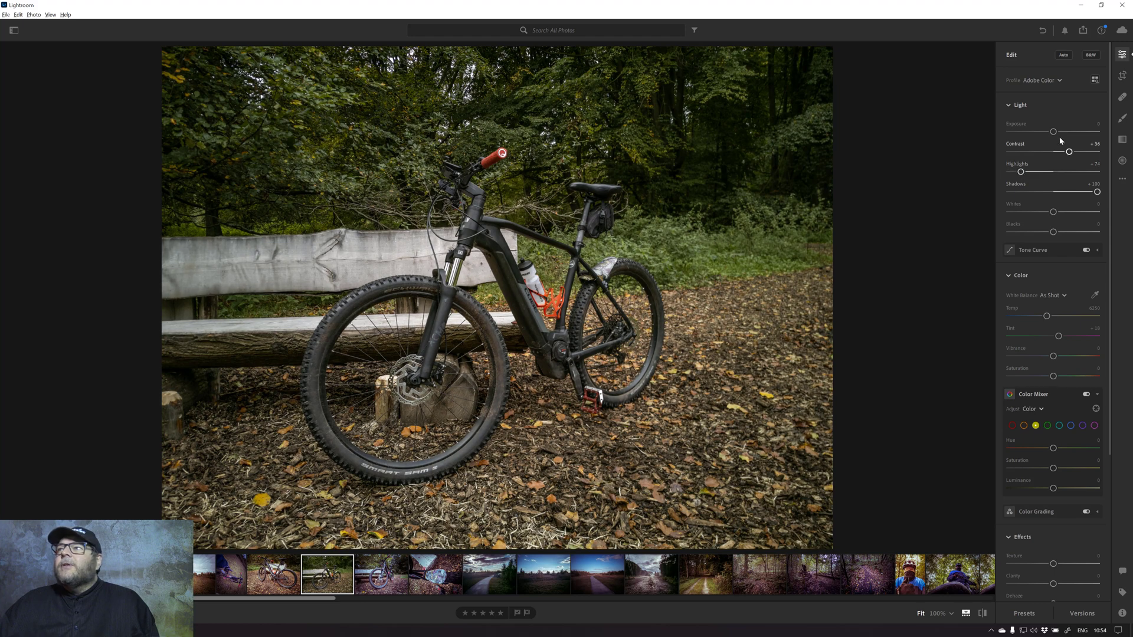
drag(1056, 132, 1061, 133)
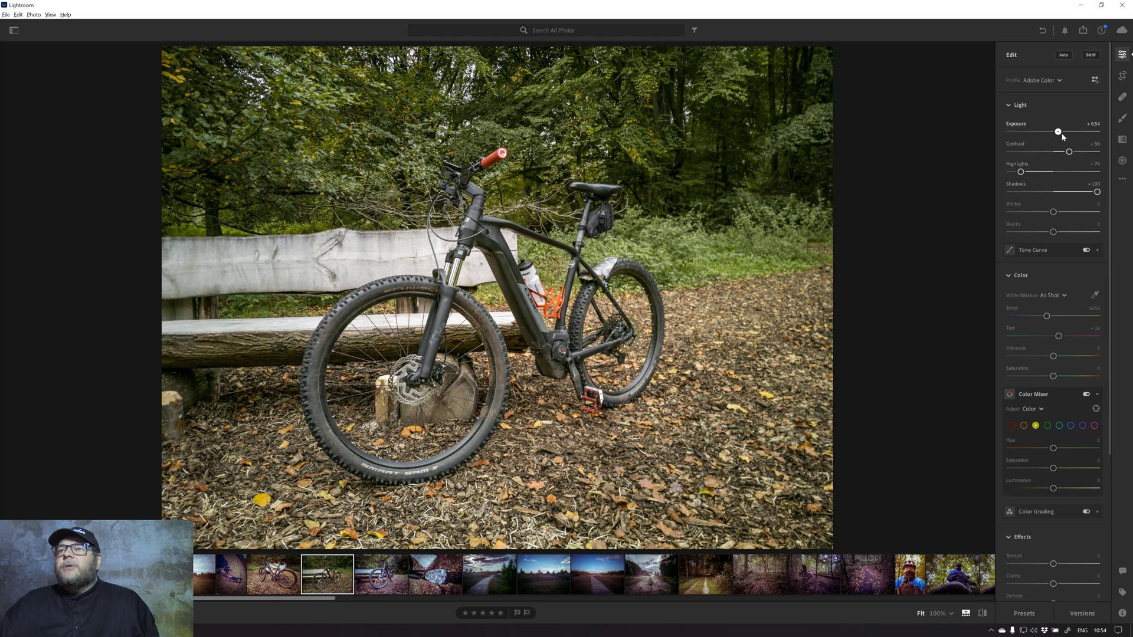
Add a low point and lift the upper part of the red tone curve
click(1012, 253)
click(1035, 264)
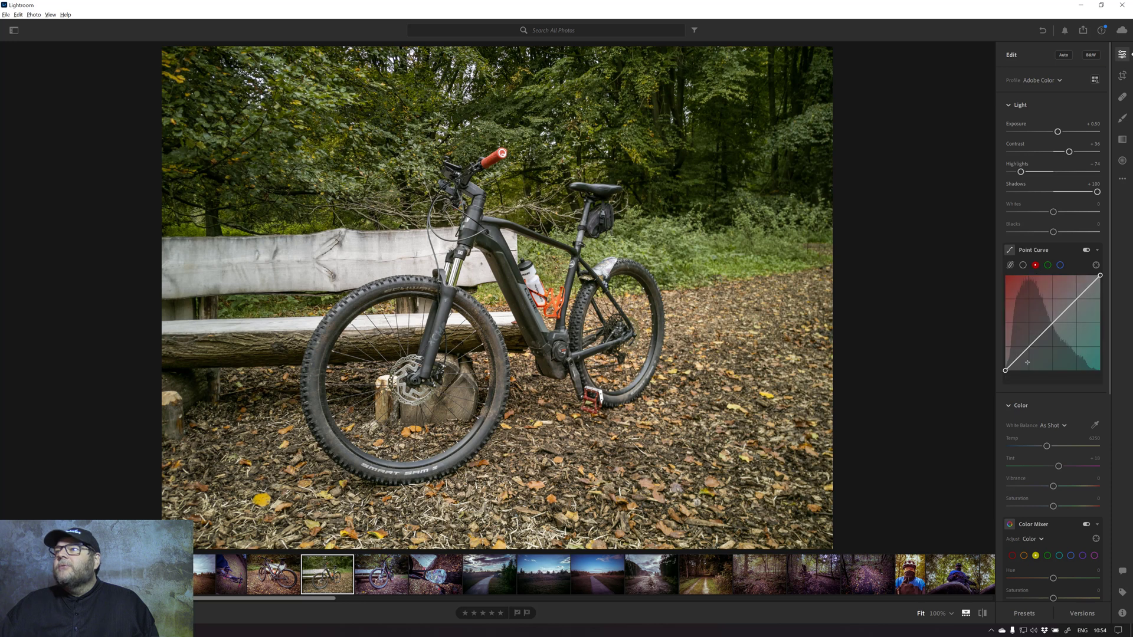
drag(1024, 350, 1026, 354)
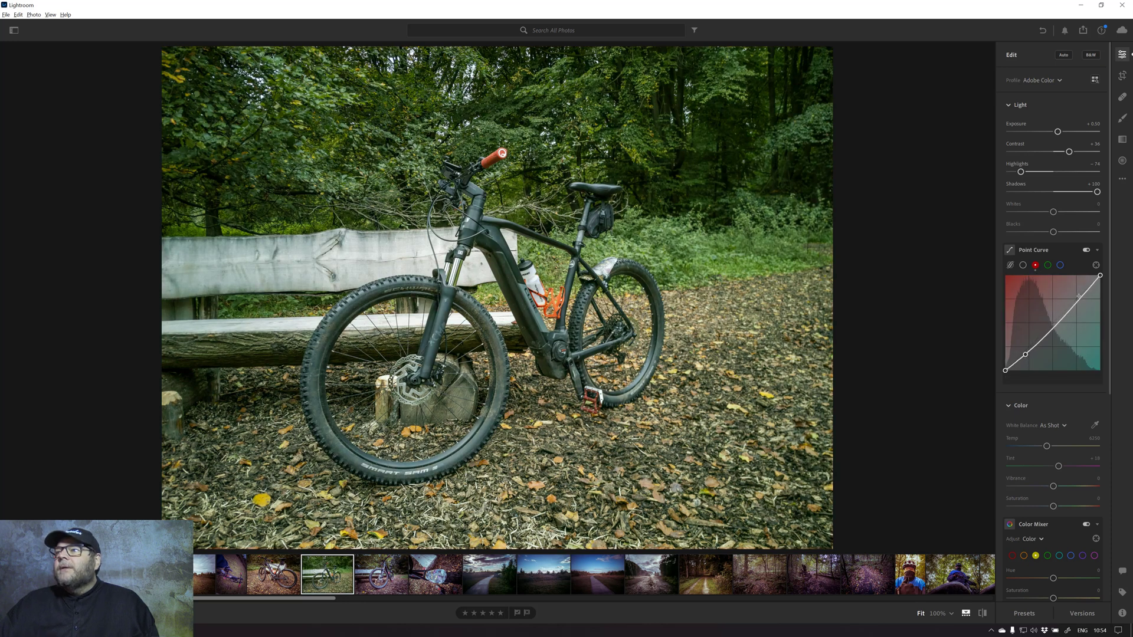
drag(1078, 296, 1076, 290)
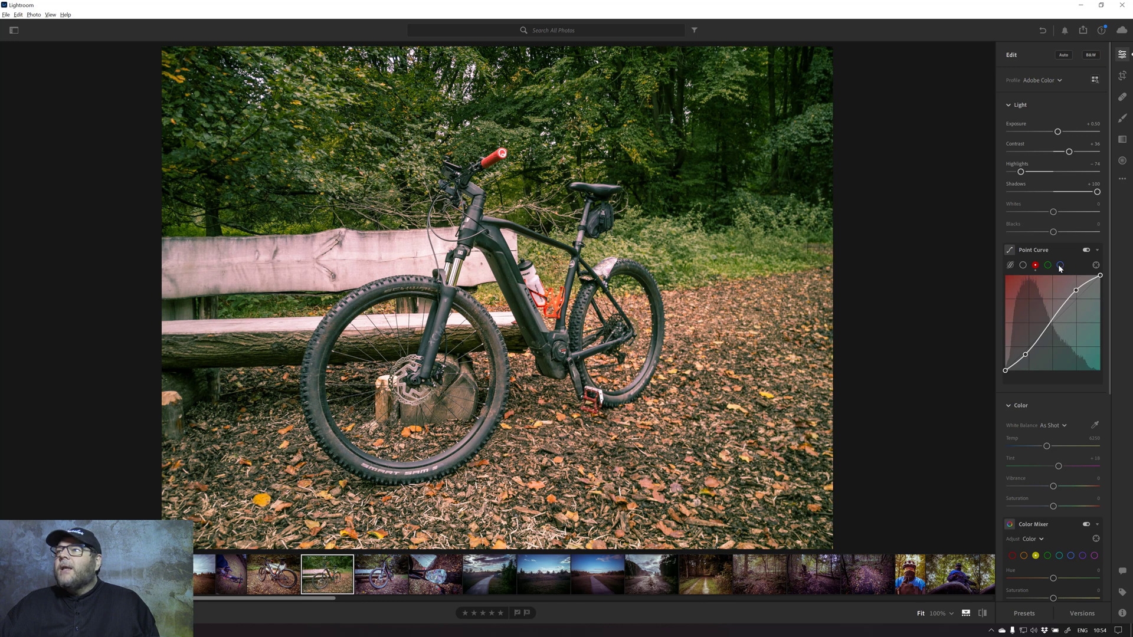
Shape the blue curve into a steep S, pulling down the top and lifting shadows for a purple cast
click(1059, 265)
click(1025, 350)
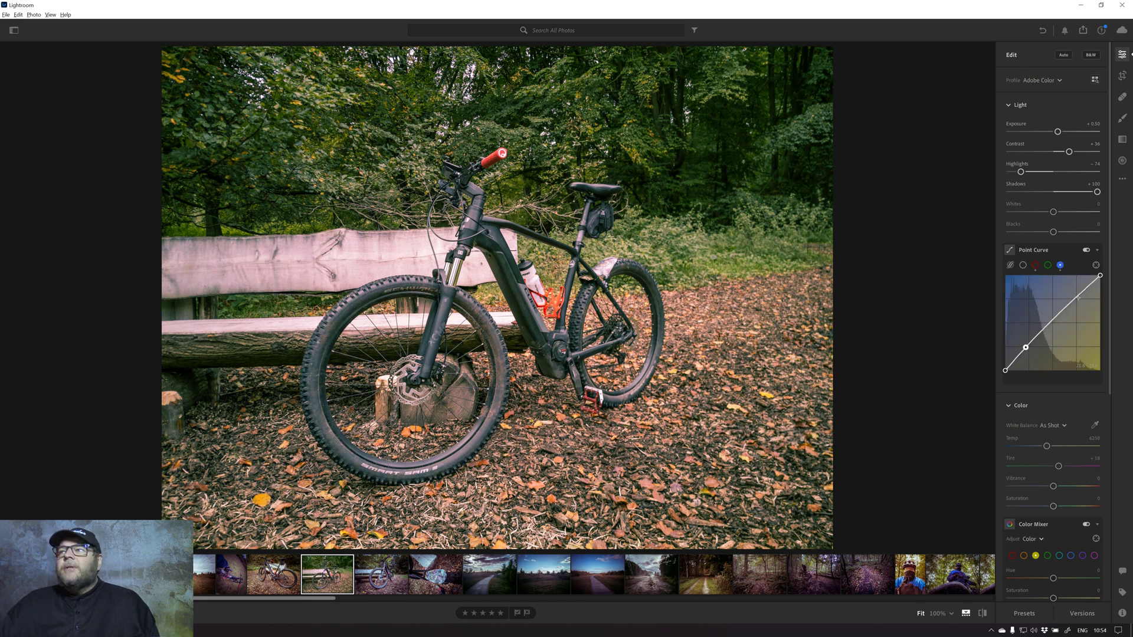
drag(1079, 295, 1082, 302)
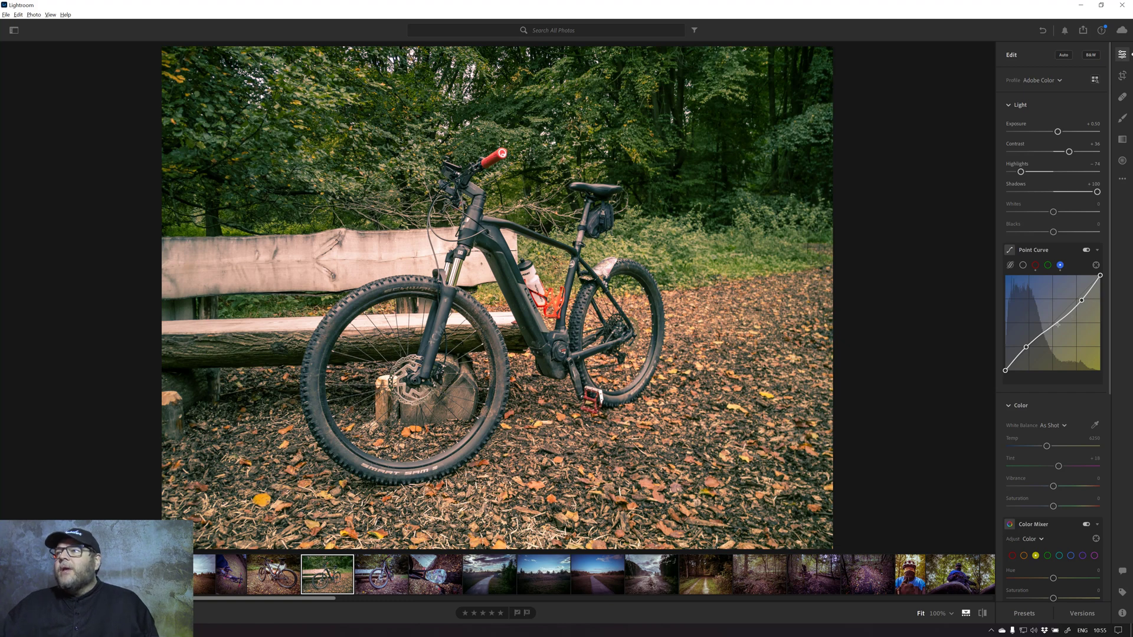
mouse_move(1058, 324)
mouse_down()
mouse_move(1048, 310)
mouse_move(1054, 345)
mouse_move(1047, 311)
mouse_up()
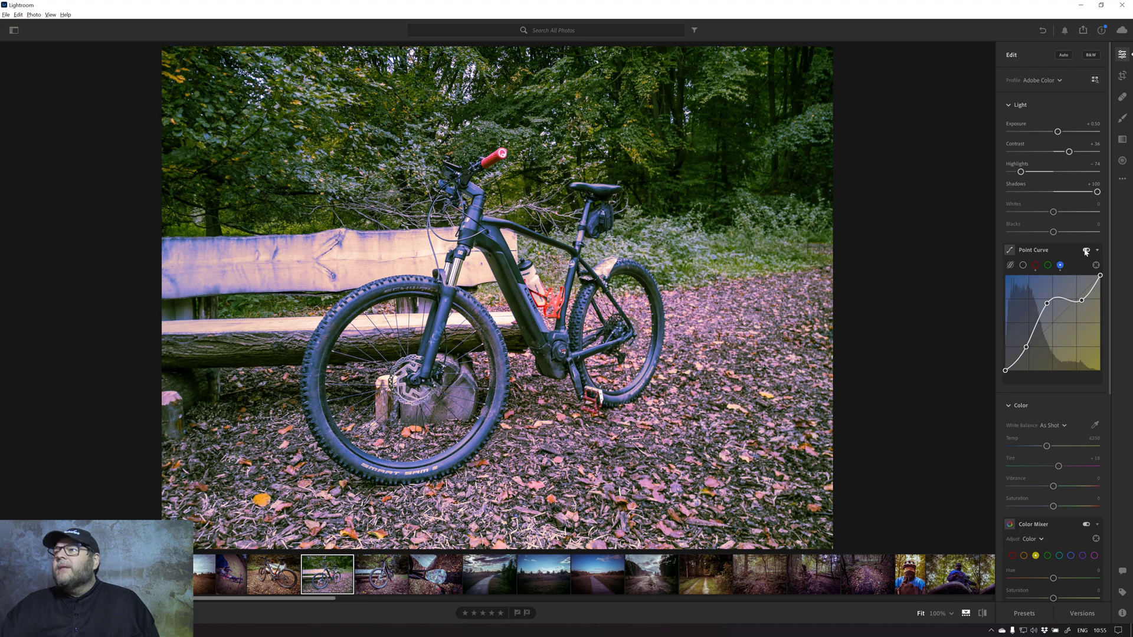
Reset the edits again and set contrast +42, exposure +0.67 and highlights −84
click(33, 14)
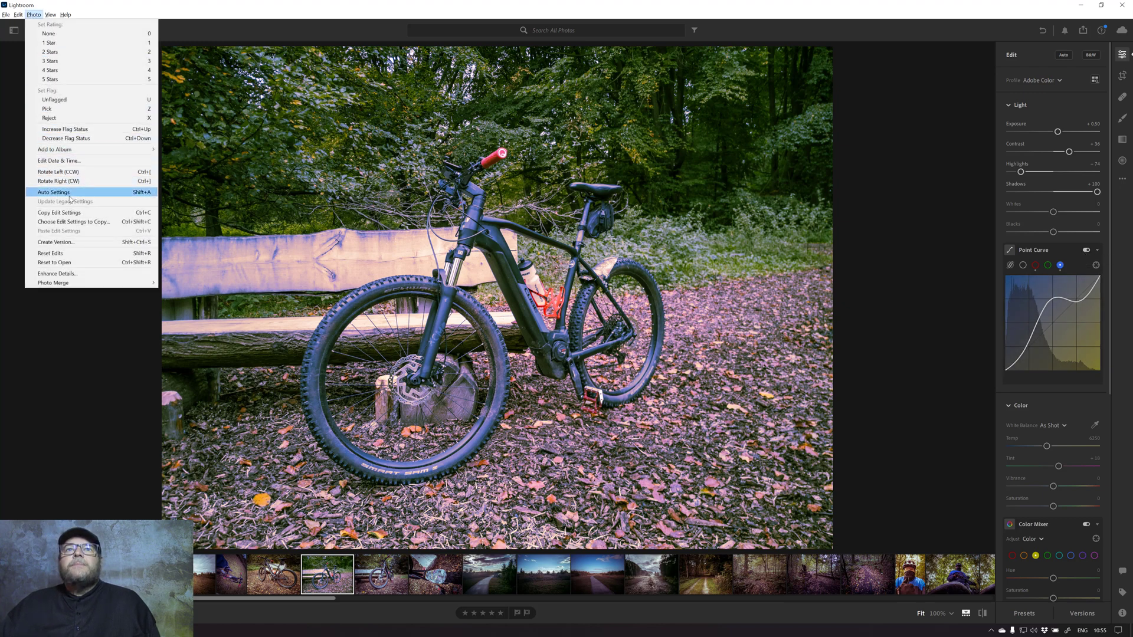
click(66, 255)
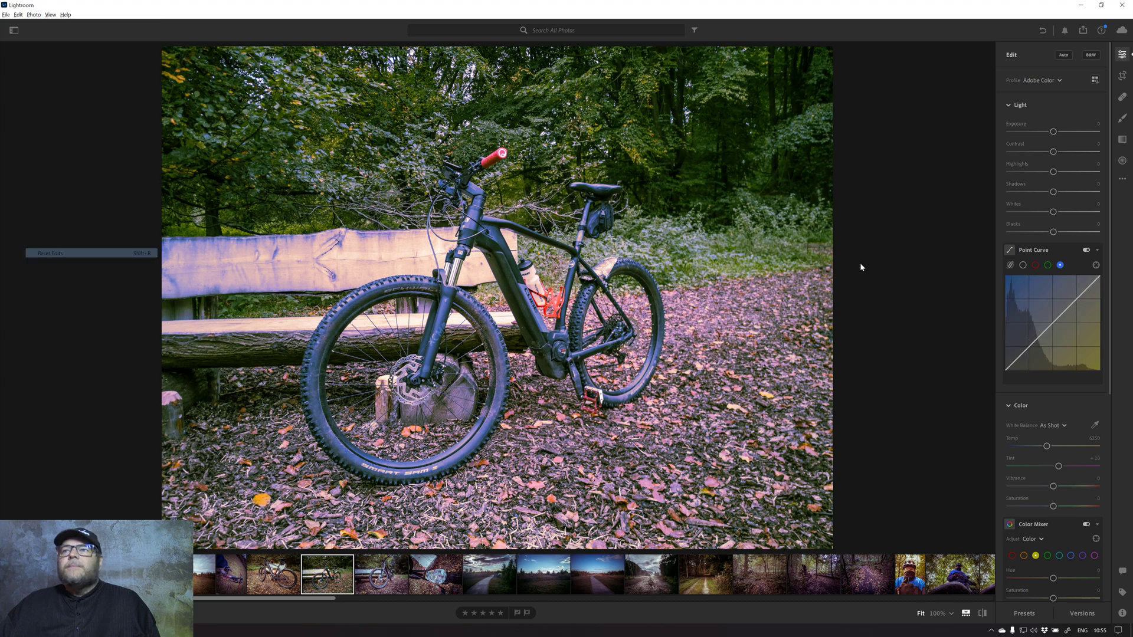
drag(1053, 151, 1097, 192)
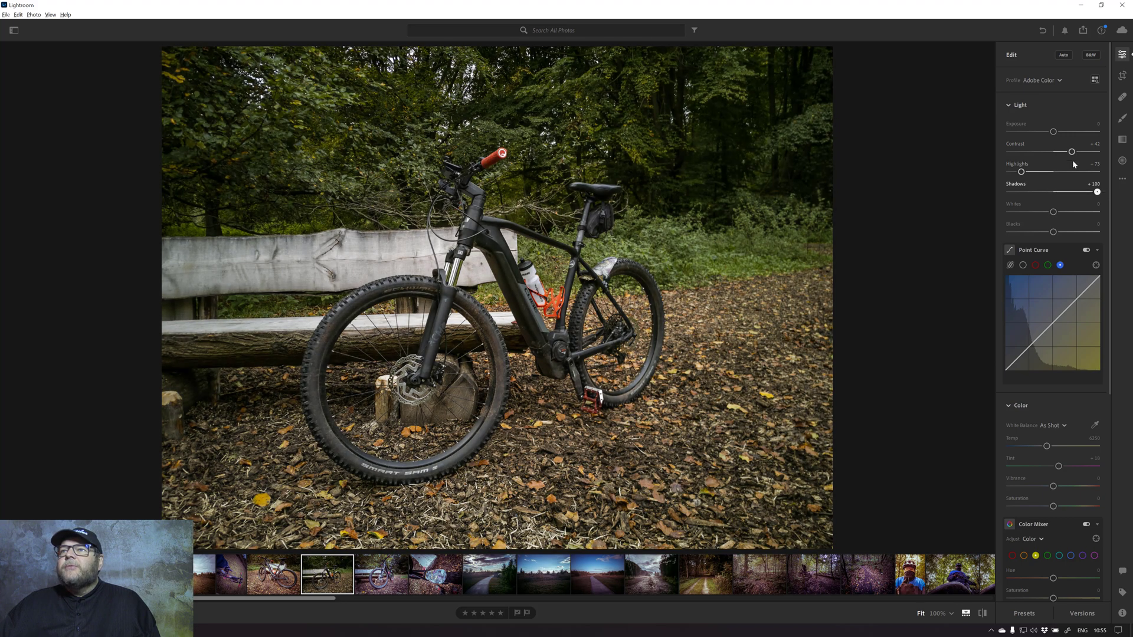
drag(1053, 133, 1059, 132)
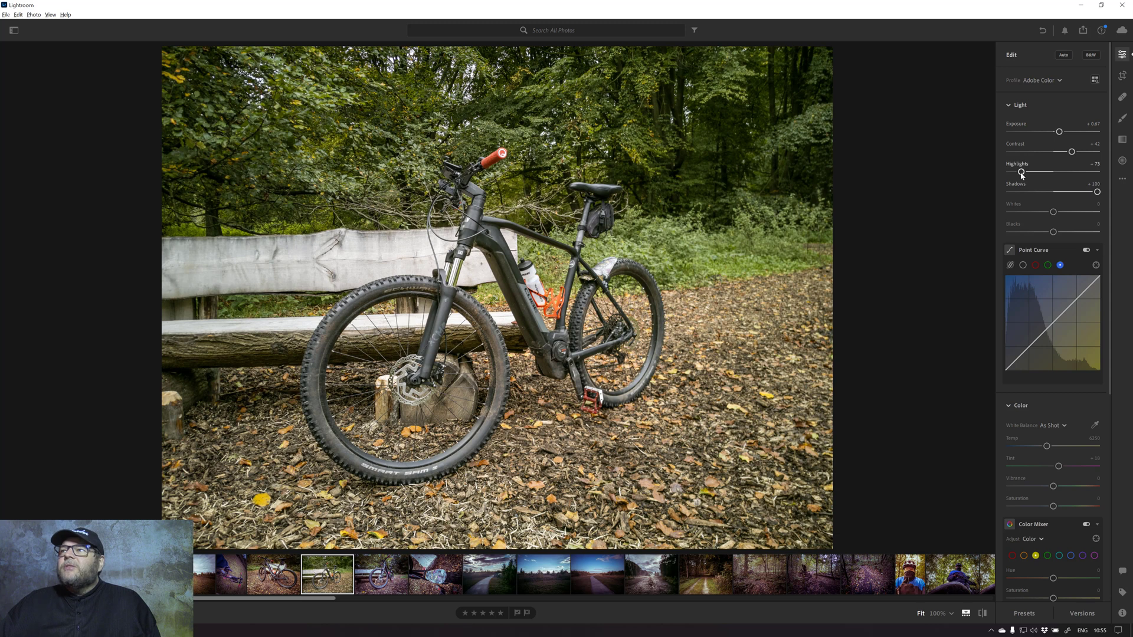
drag(1021, 172, 1016, 173)
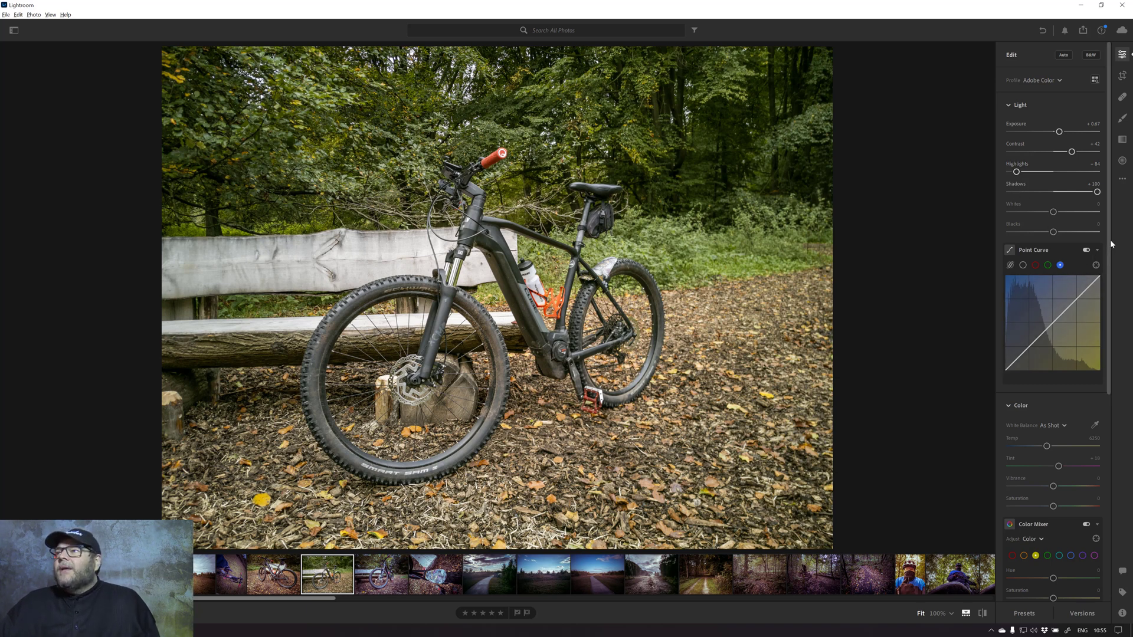
Try the Color Mixer colour swatches, then settle the orange hue at −5 after testing −53
drag(1111, 244, 1109, 417)
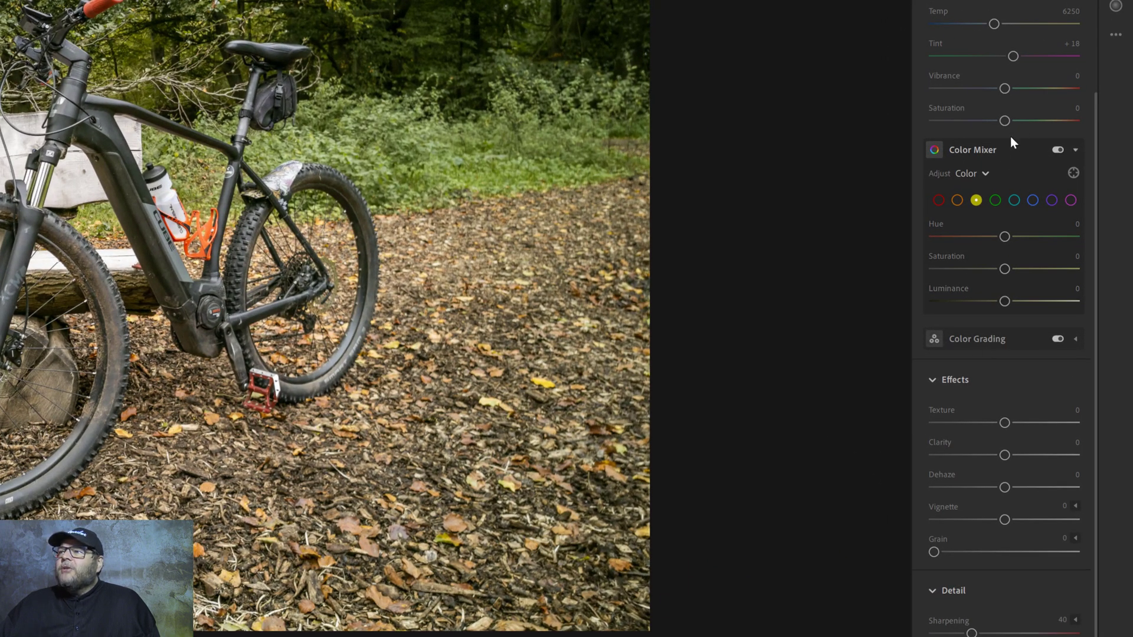
click(939, 201)
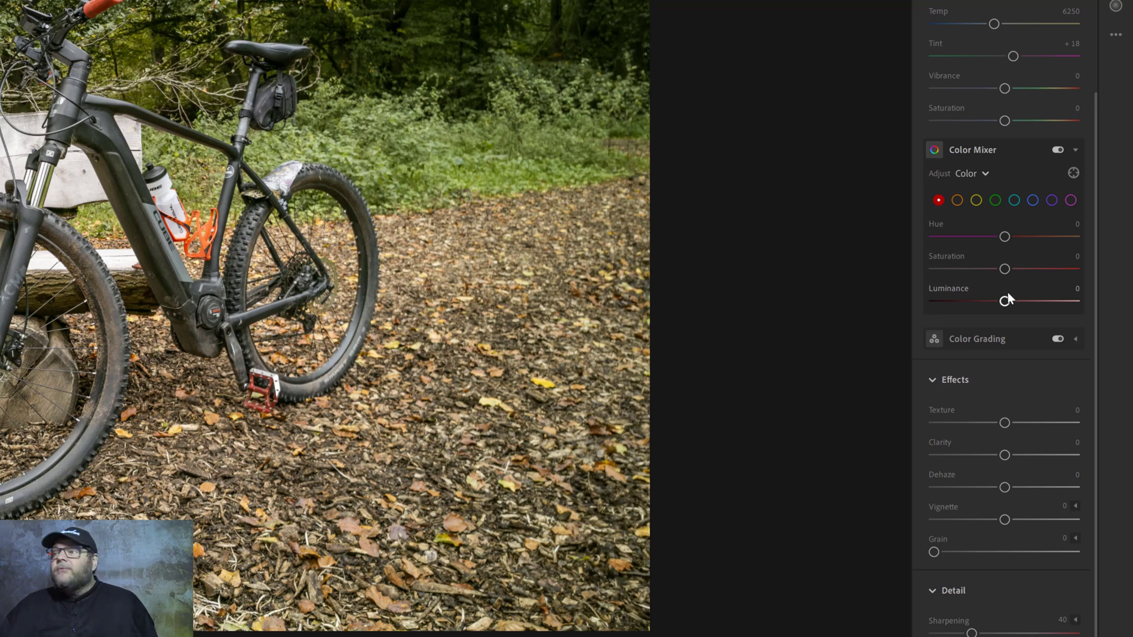
click(958, 203)
click(977, 203)
click(994, 202)
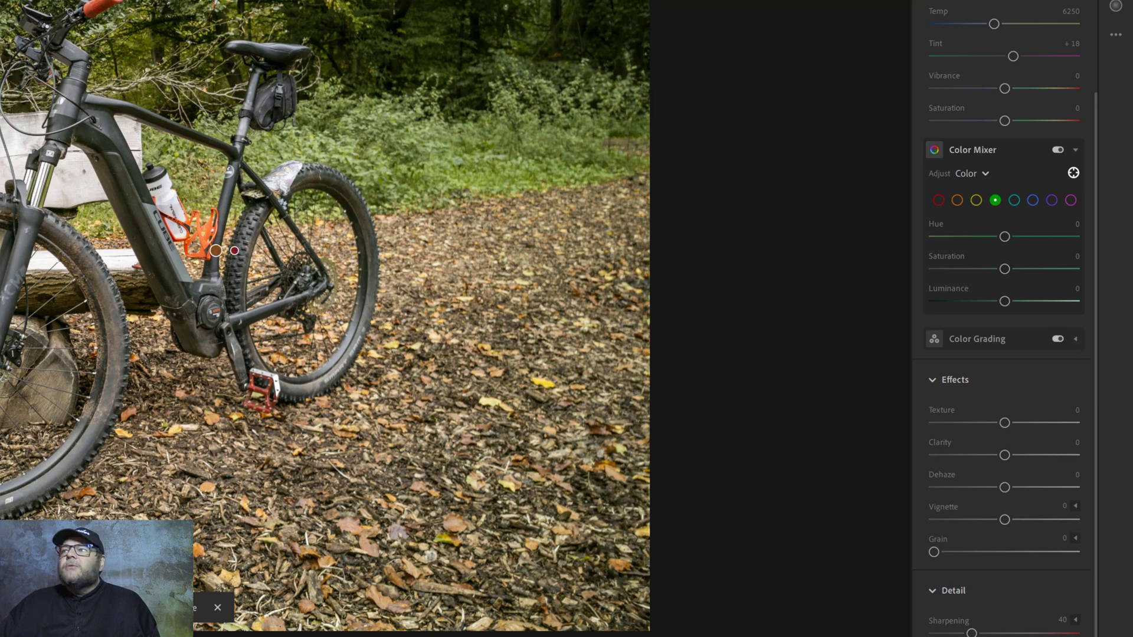
click(956, 201)
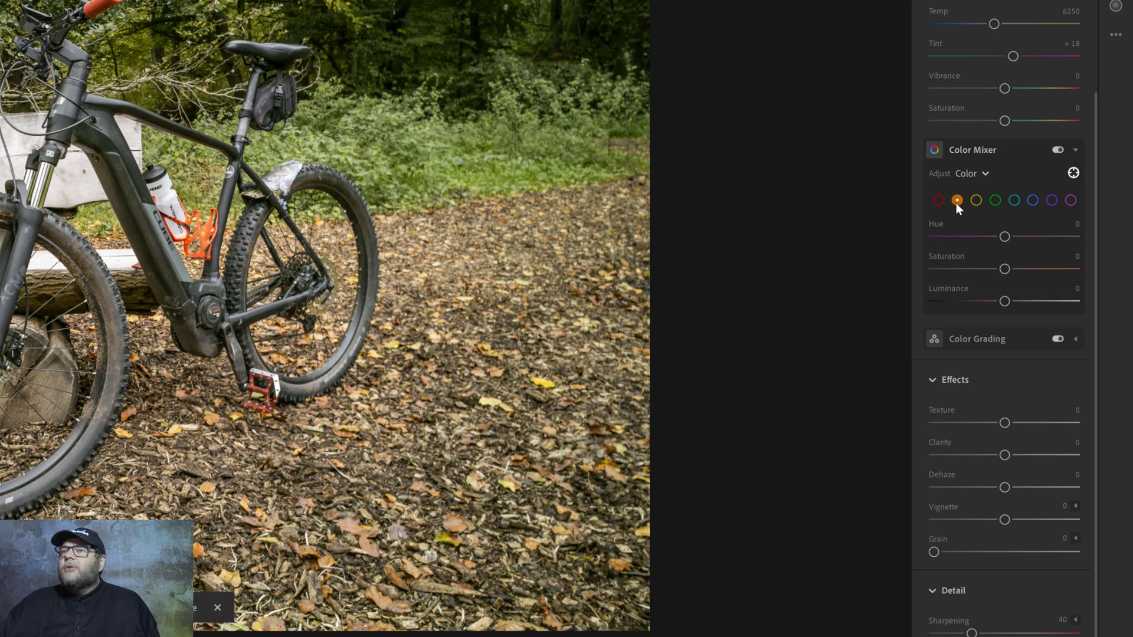
drag(1003, 237, 969, 241)
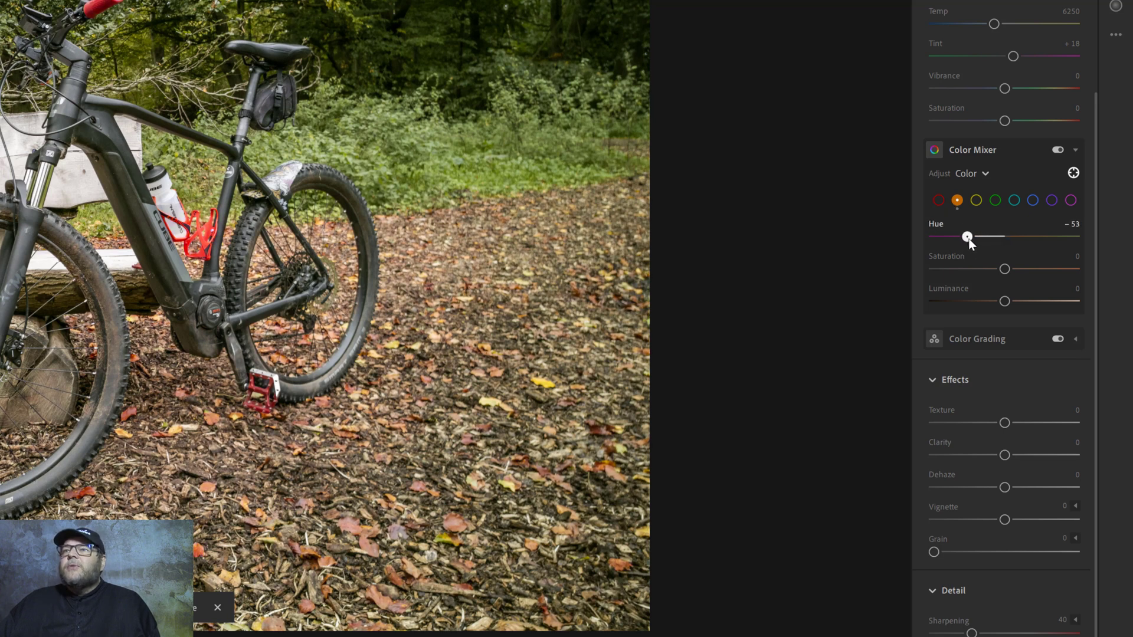
click(1001, 238)
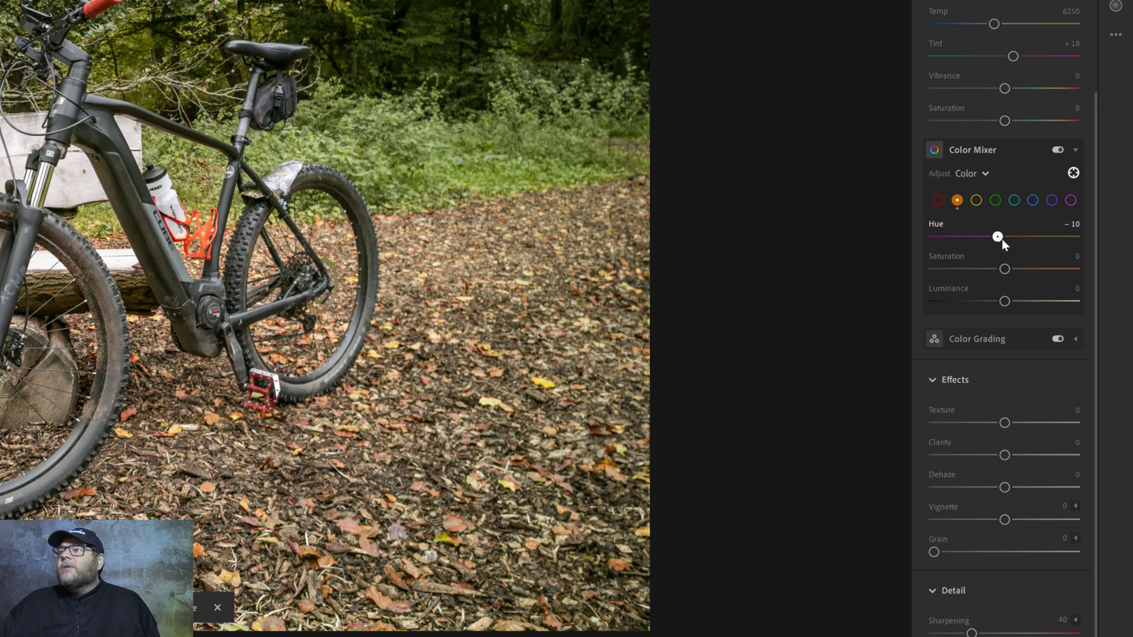
Cycle the Color Mixer's Adjust view through Hue, Saturation and Luminance, then back to Color
click(981, 175)
click(979, 218)
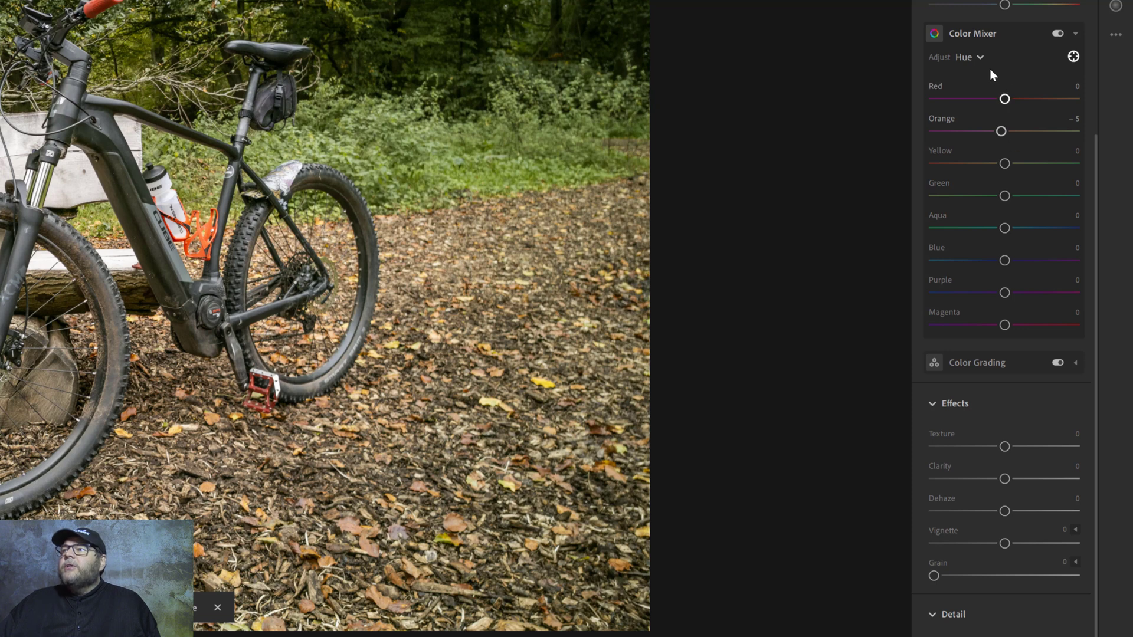
click(974, 56)
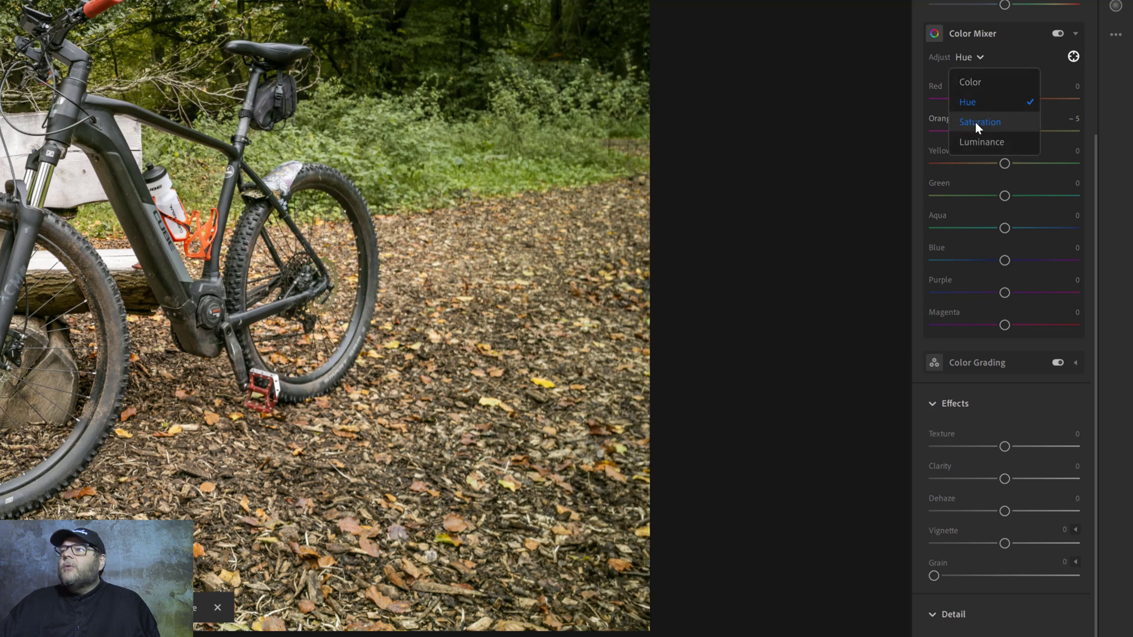
click(976, 122)
click(986, 56)
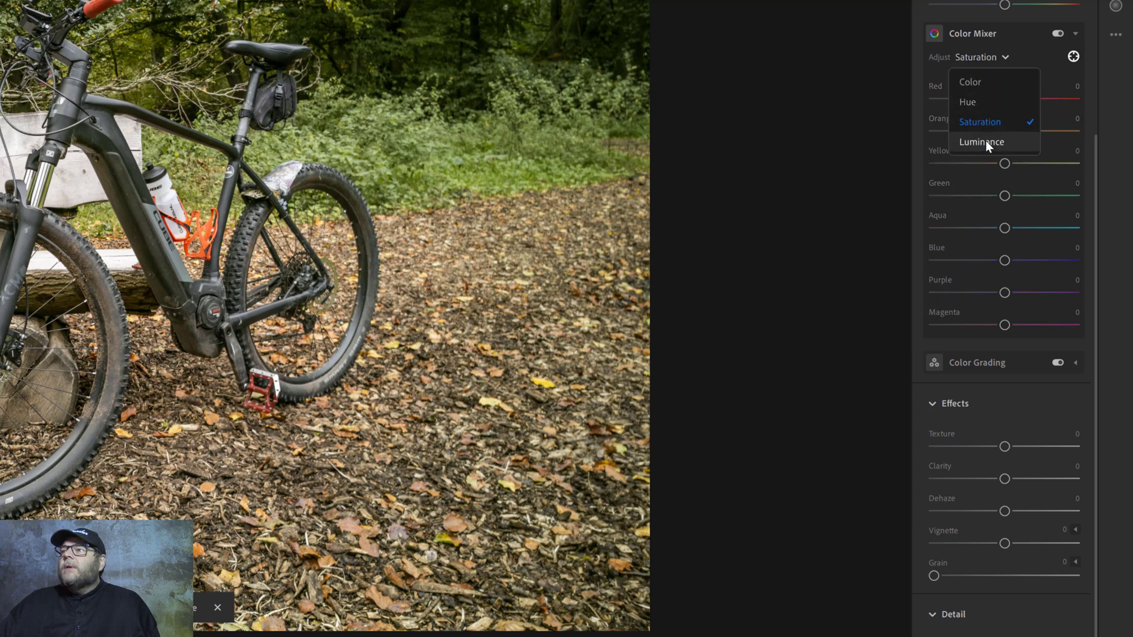
click(986, 140)
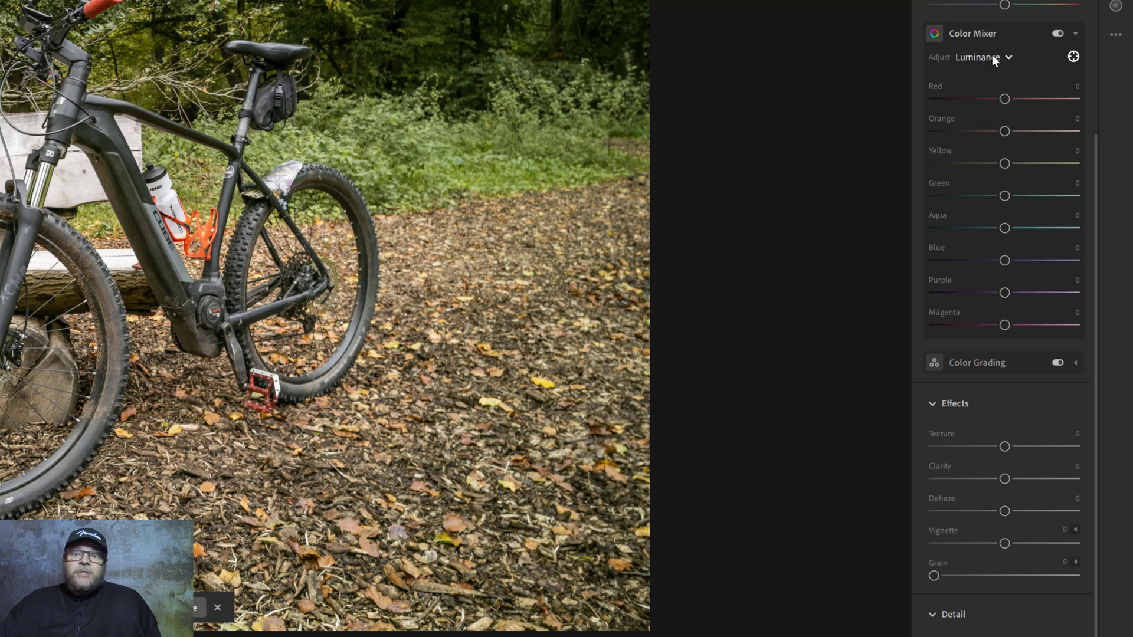
click(992, 55)
click(976, 82)
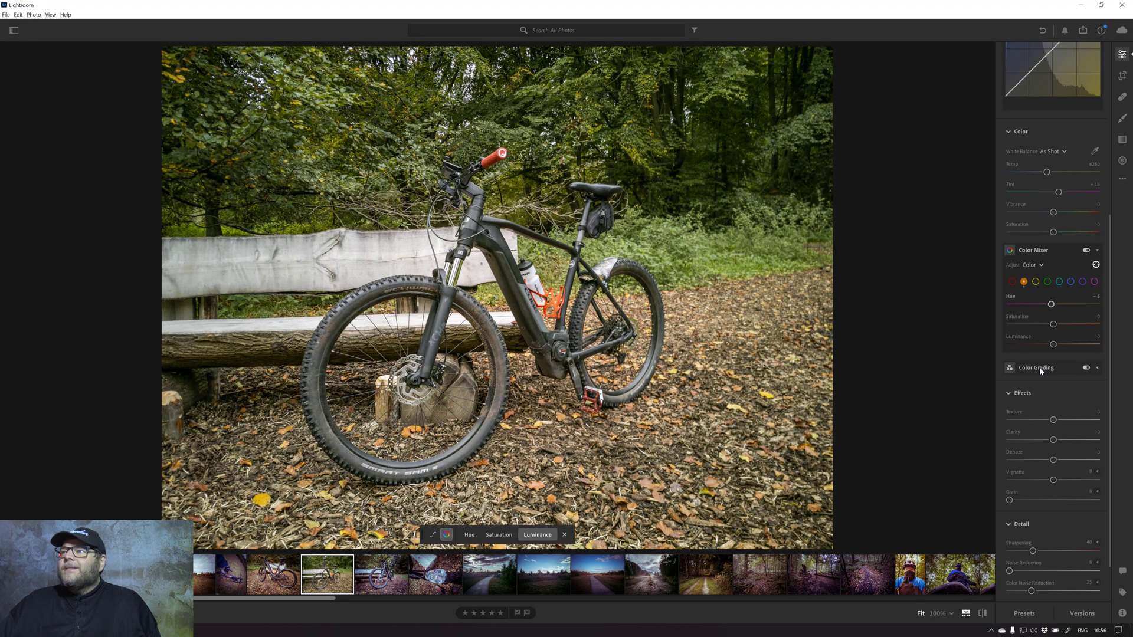
Expand Color Grading and switch it to the single Global adjustment
click(1040, 369)
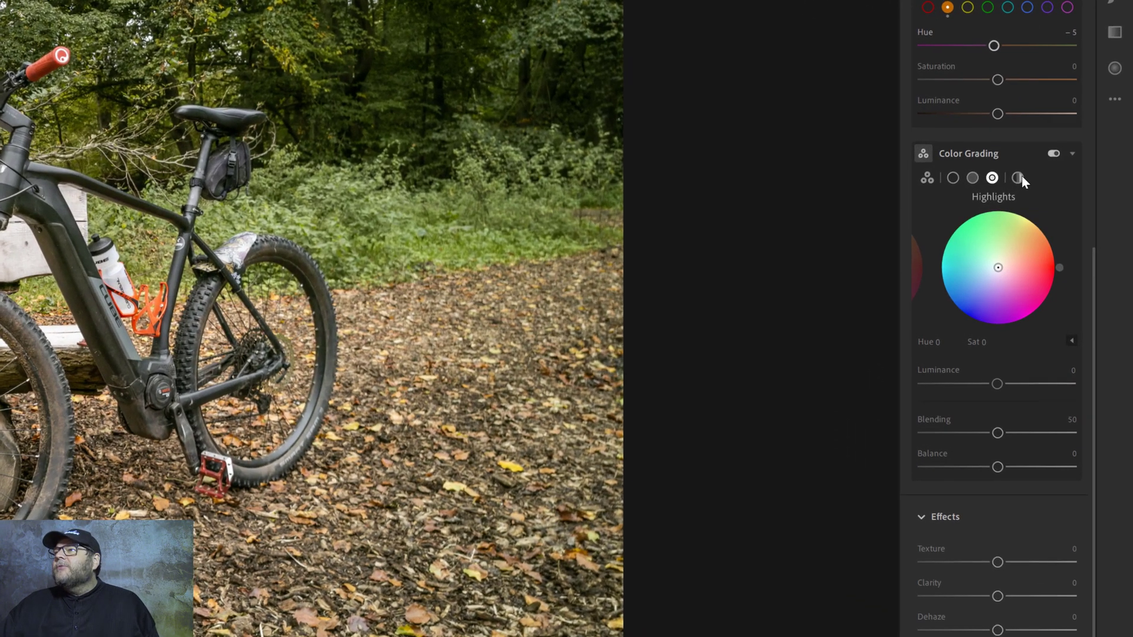
click(1018, 177)
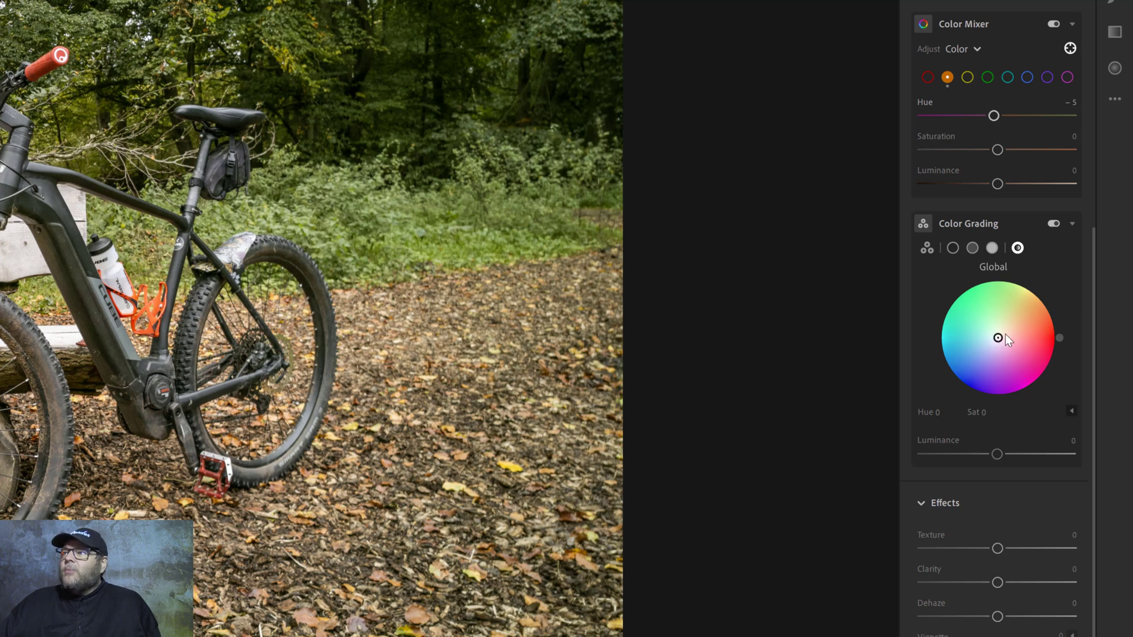
Test extreme red, yellow and luminance global grades, ending near neutral at Hue 359, Saturation 2, Luminance +2
drag(998, 339, 1050, 335)
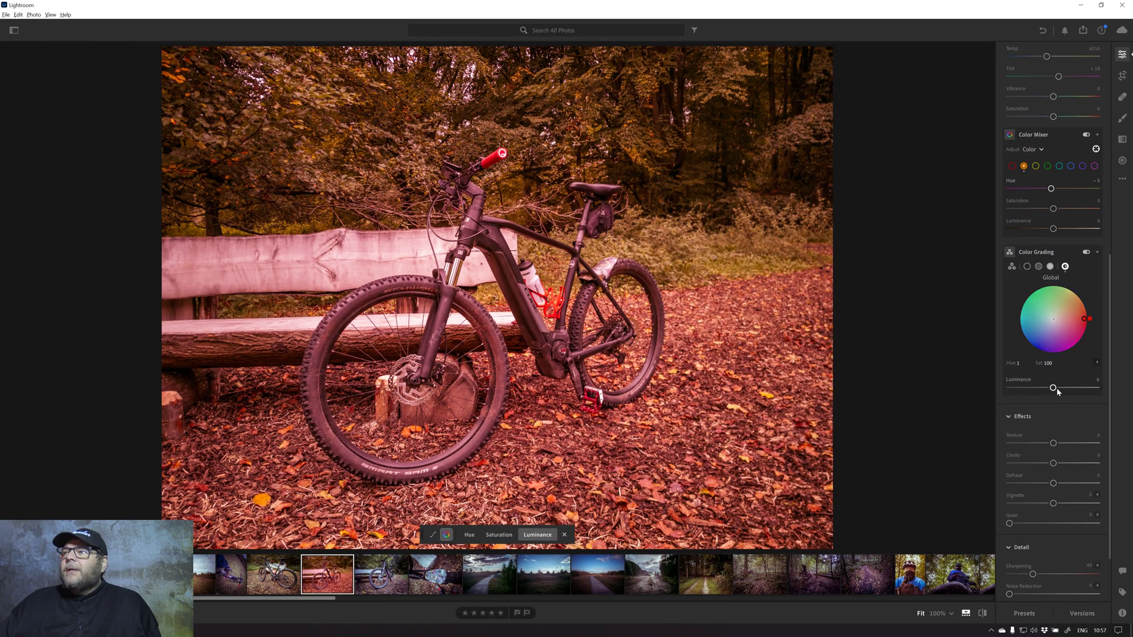
drag(1054, 387, 1012, 391)
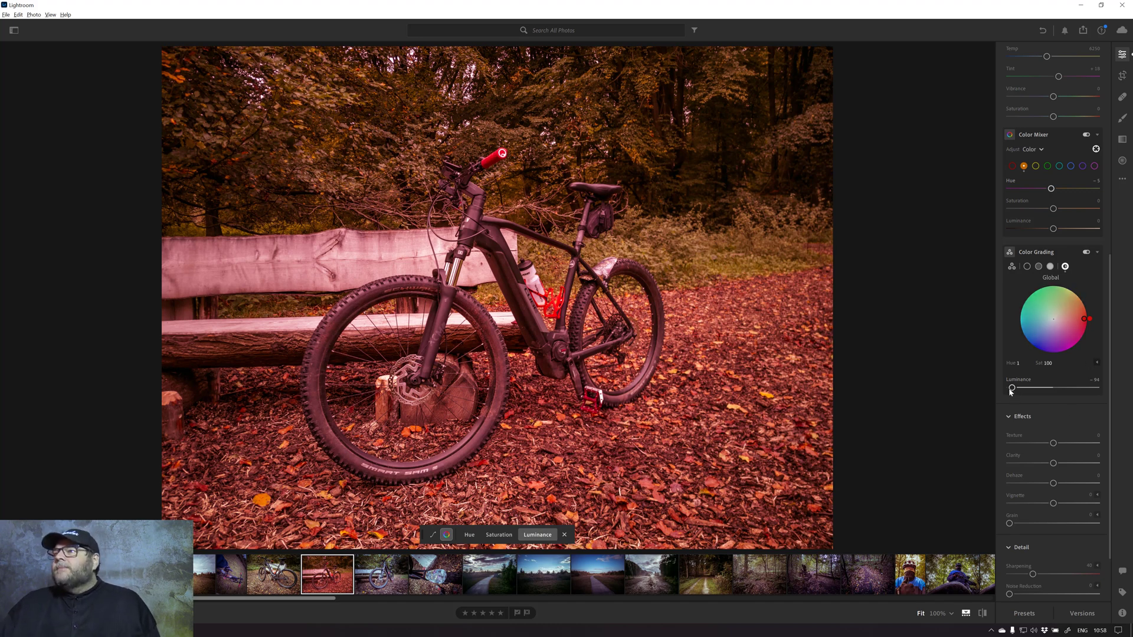
drag(1035, 390, 1051, 391)
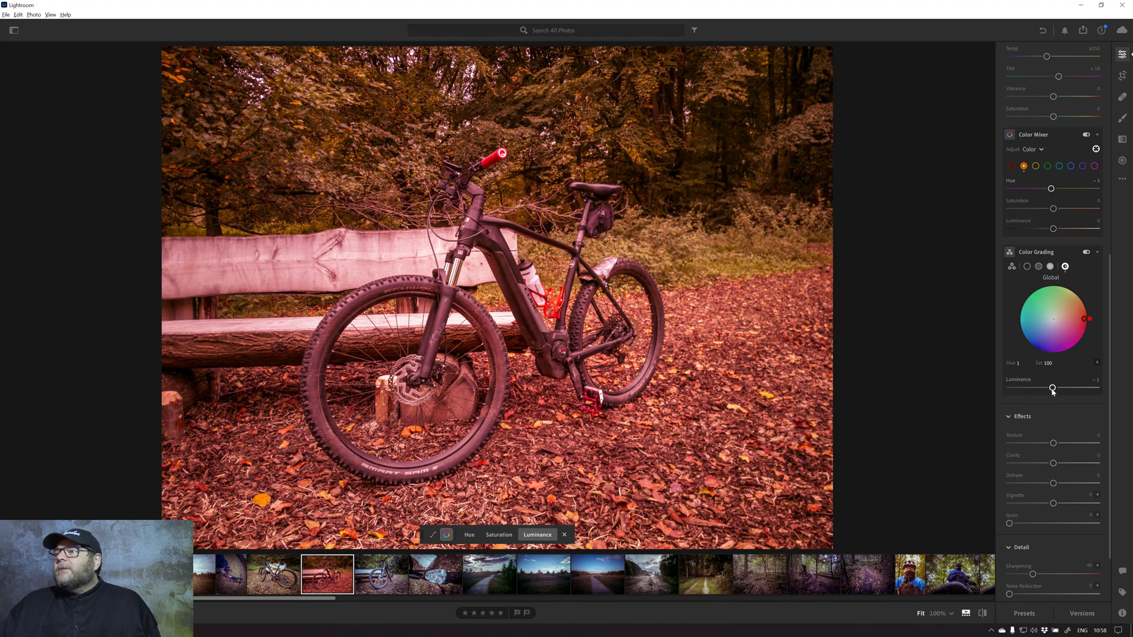
drag(1089, 318, 1050, 287)
drag(1053, 388, 994, 380)
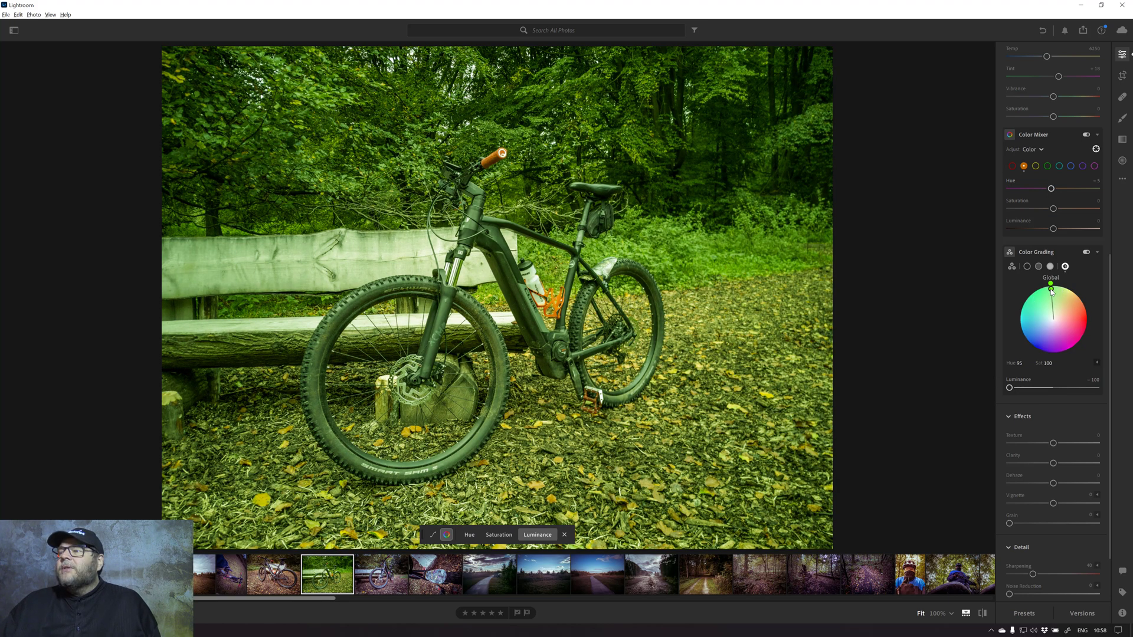
drag(1054, 293, 1076, 325)
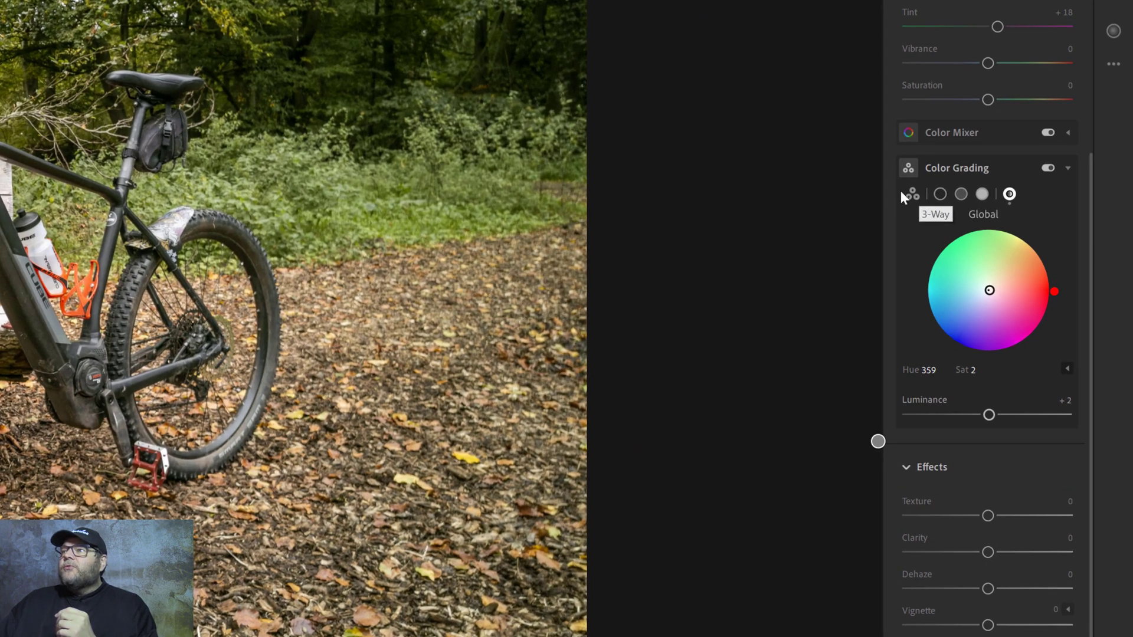
In 3-Way grading, tint the midtones red, darken the midtones and brighten the highlights
click(911, 194)
scroll(909, 197, down, 1)
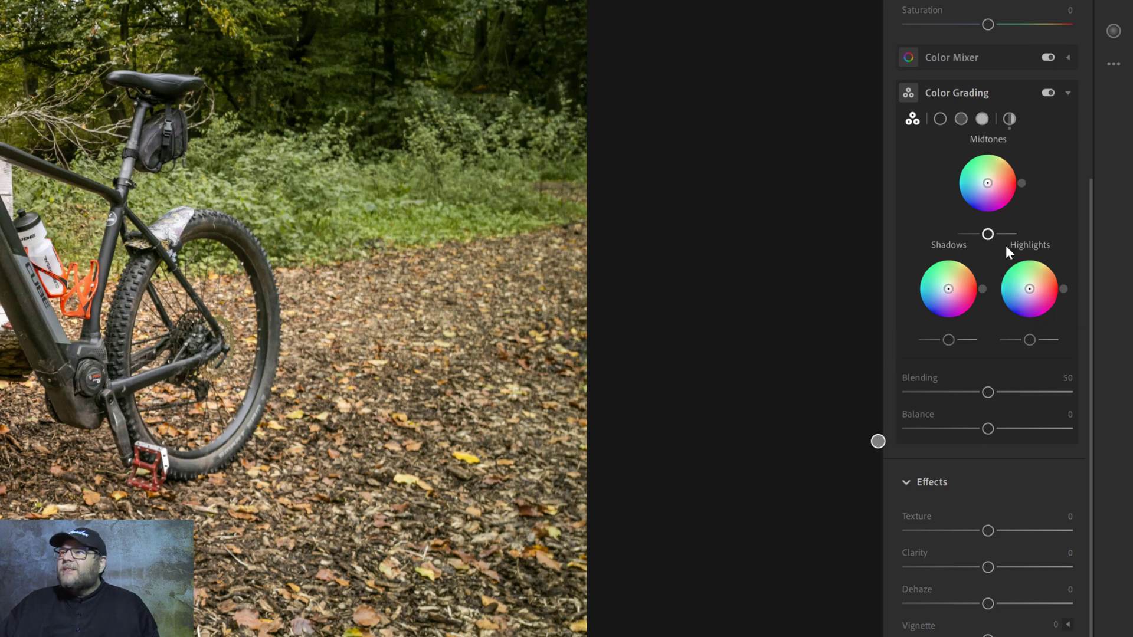
click(989, 180)
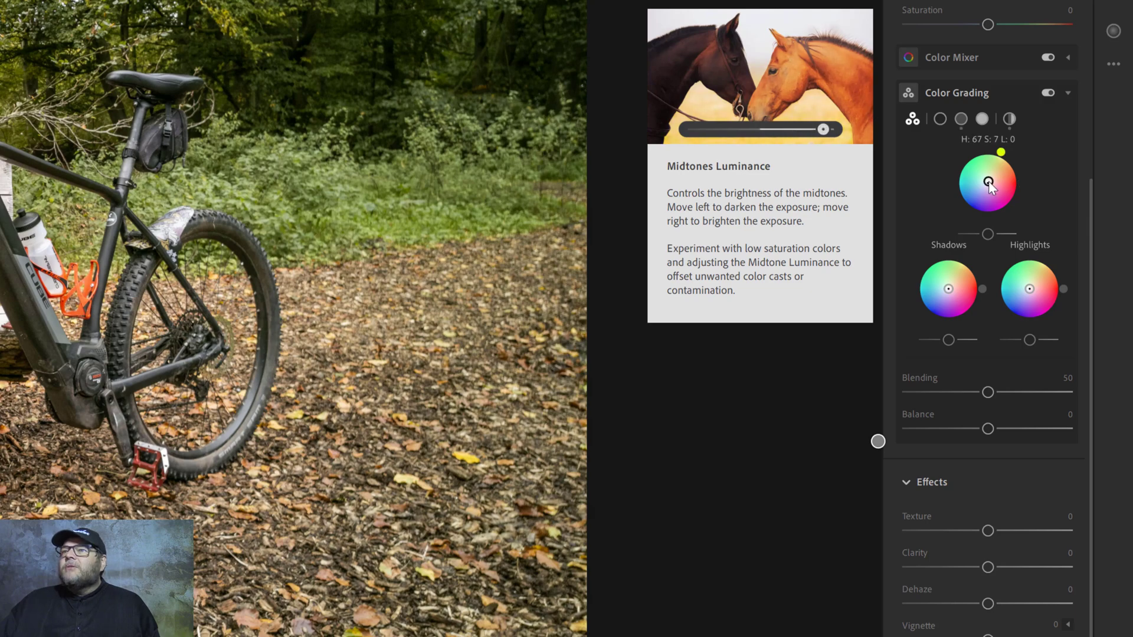
drag(990, 184, 997, 185)
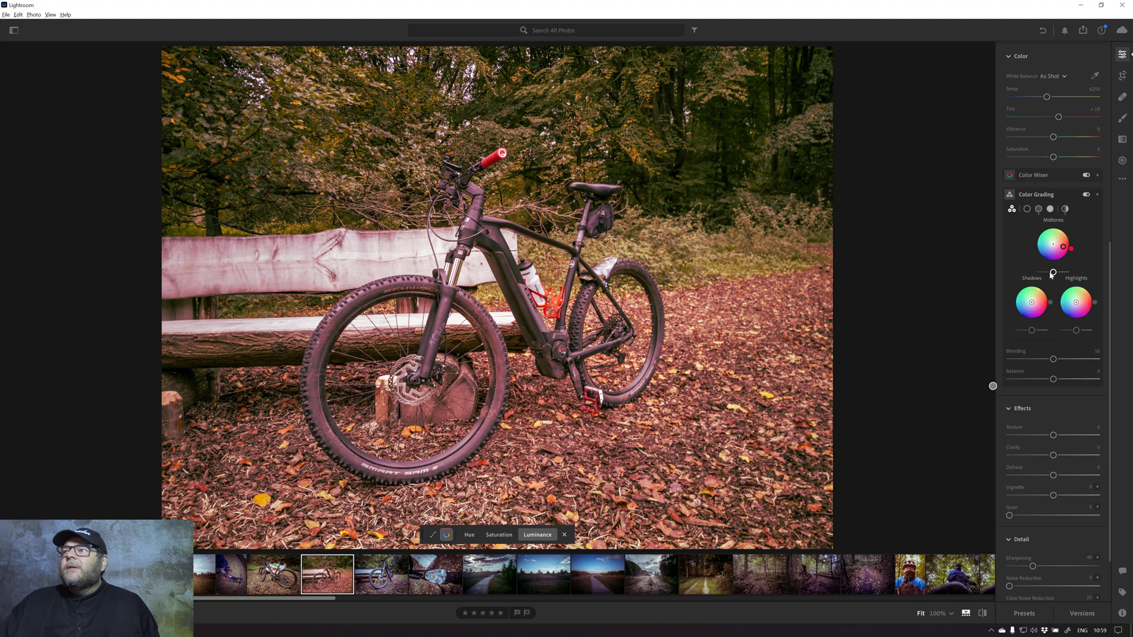
drag(1051, 270, 1075, 288)
drag(1076, 331, 1087, 331)
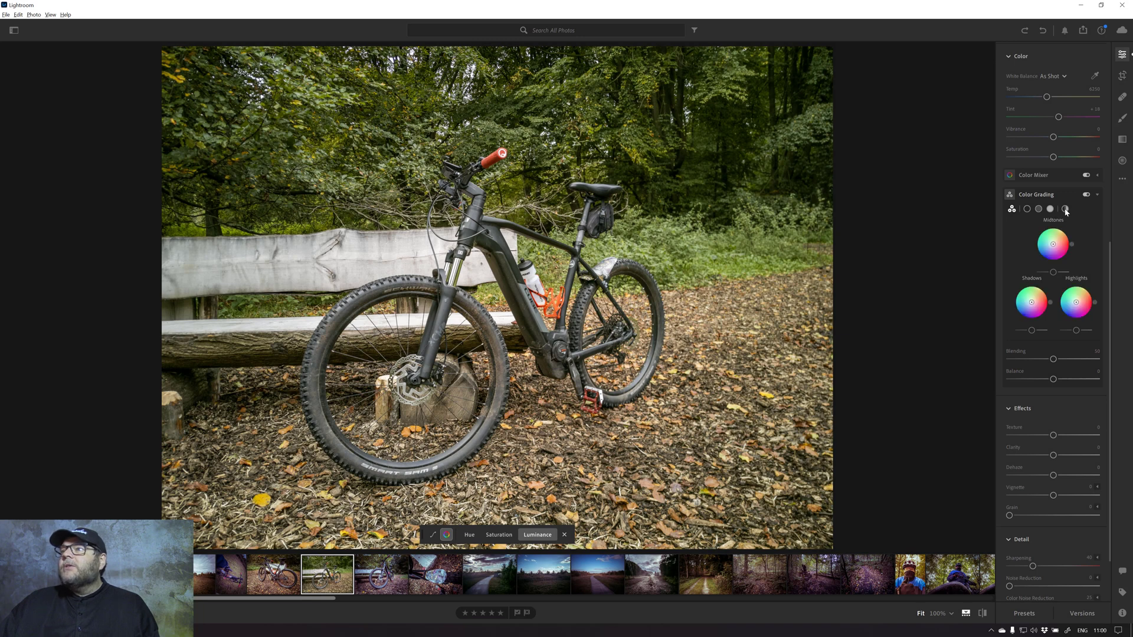
Back in Global mode, sweep the tint through orange, magenta and blue, ending at Hue 358, Saturation 66
click(1065, 209)
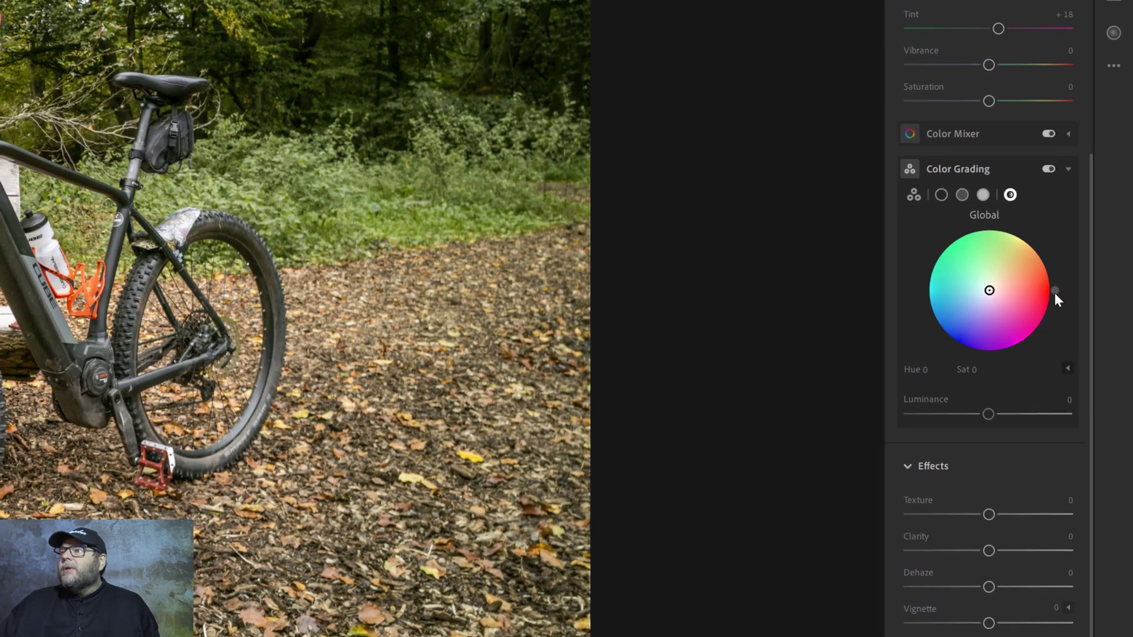
drag(1055, 293, 1048, 266)
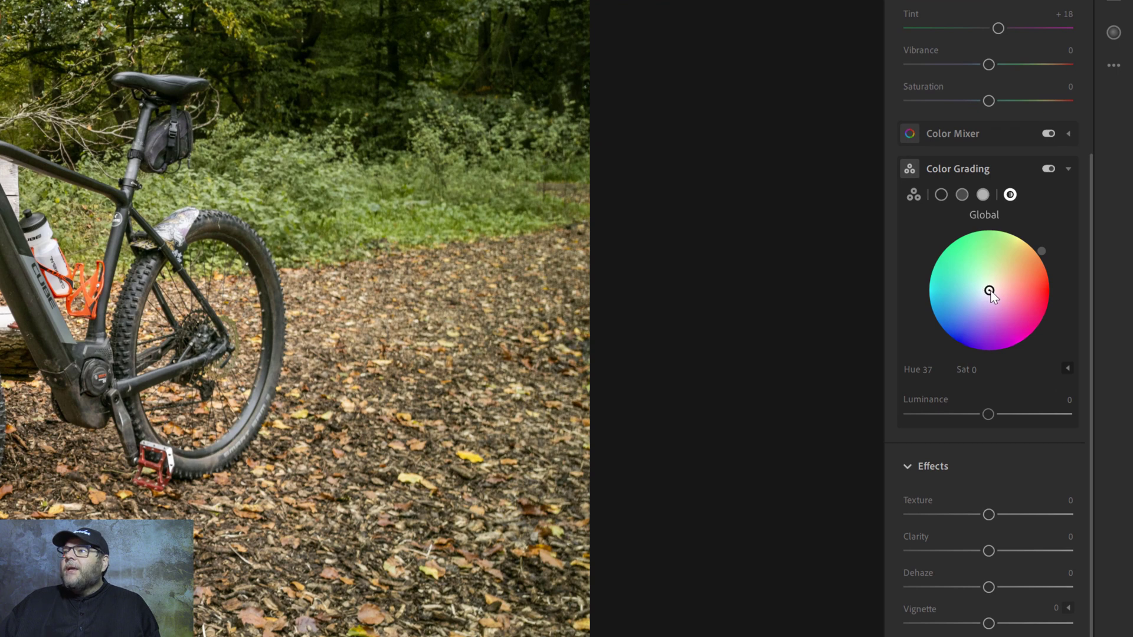
drag(991, 292, 1013, 278)
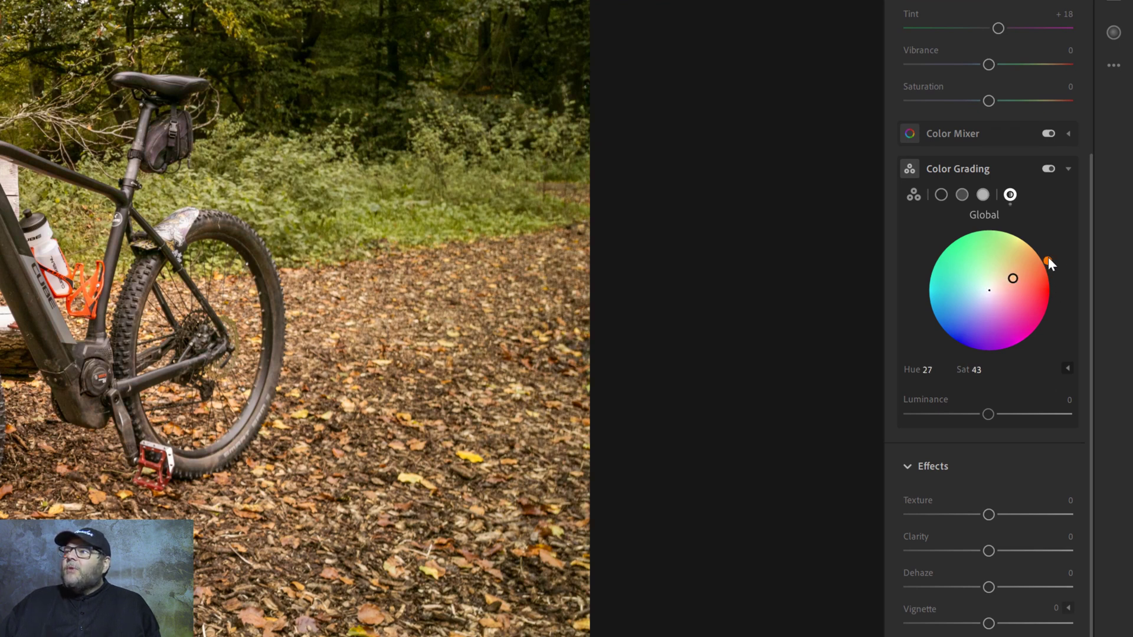
drag(1049, 259, 928, 292)
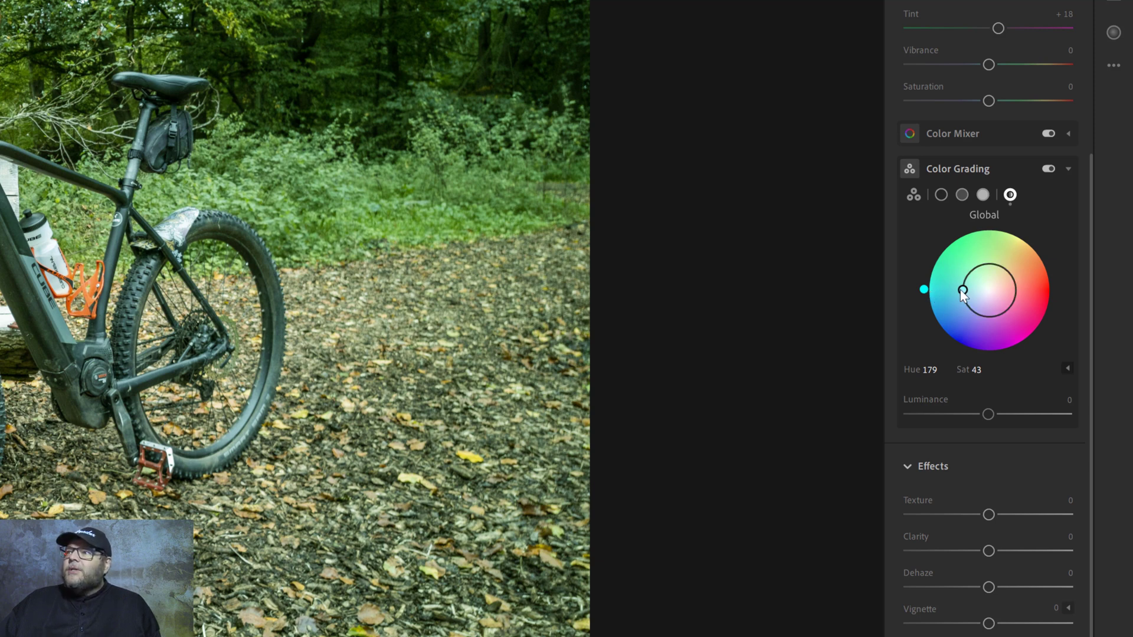
drag(962, 292, 1082, 306)
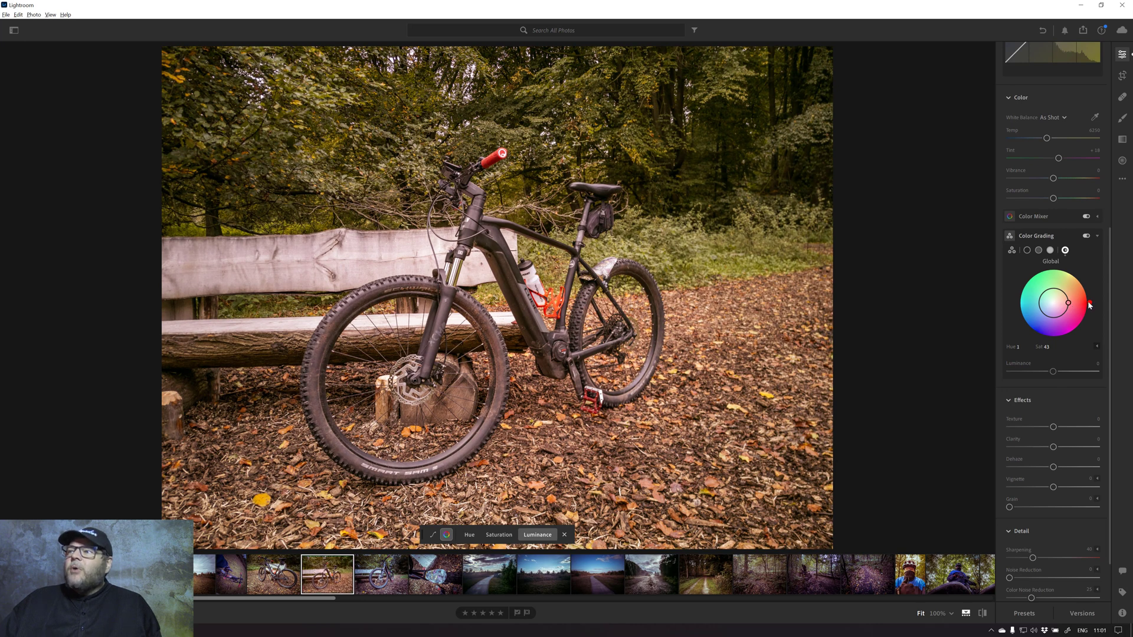
mouse_move(1090, 305)
mouse_down()
mouse_move(1086, 296)
mouse_move(1088, 309)
mouse_move(1071, 307)
mouse_move(1084, 311)
mouse_move(1044, 268)
mouse_move(1025, 322)
mouse_move(1079, 278)
mouse_move(1056, 308)
mouse_move(1069, 321)
mouse_move(1075, 305)
mouse_up()
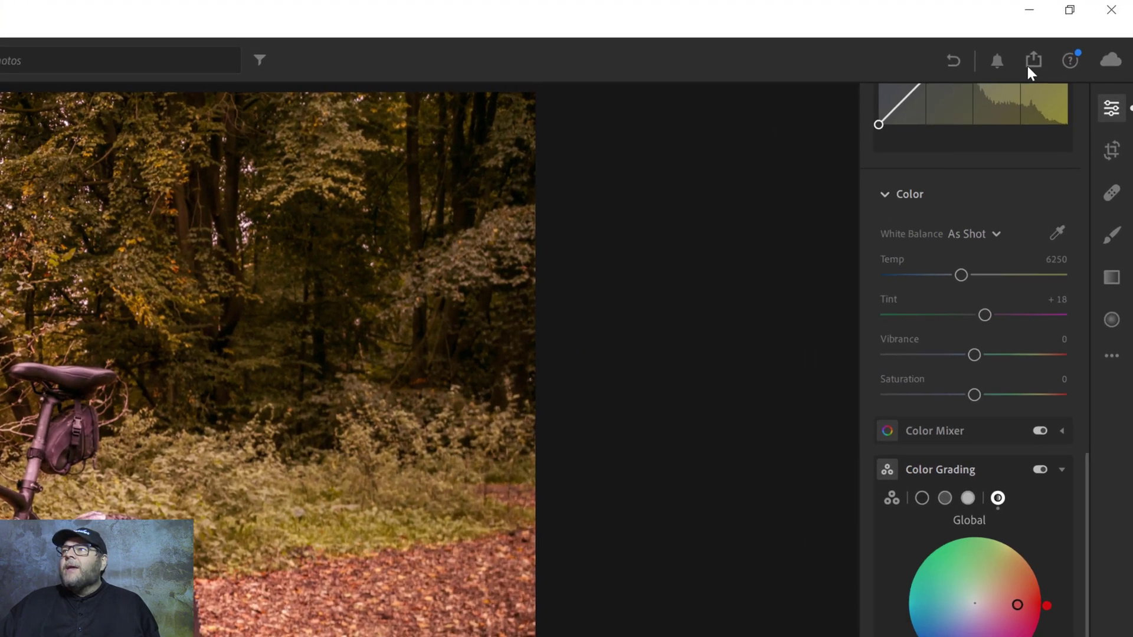
Open the full export settings as a Full Size, 80% quality JPG with Include Watermark on
click(1082, 30)
click(732, 463)
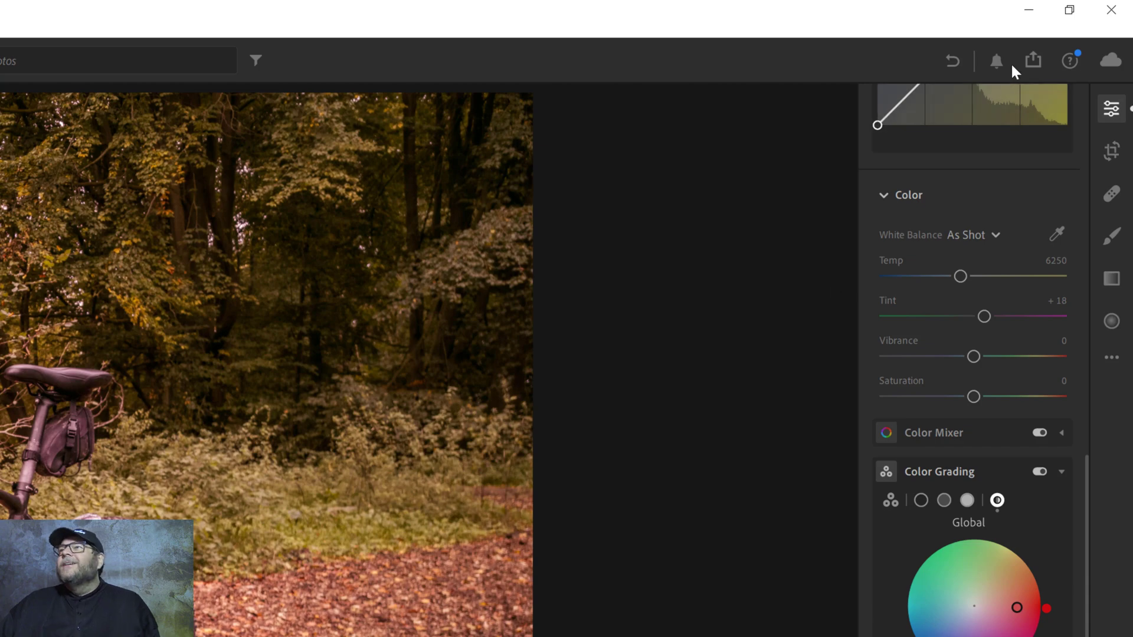
click(1034, 63)
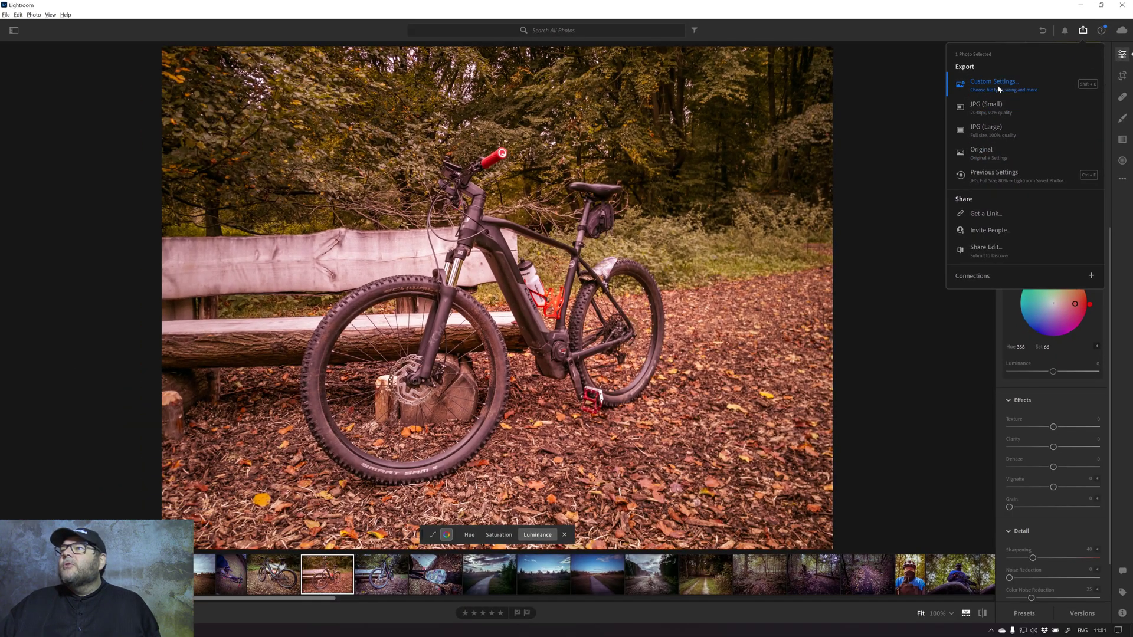
click(998, 88)
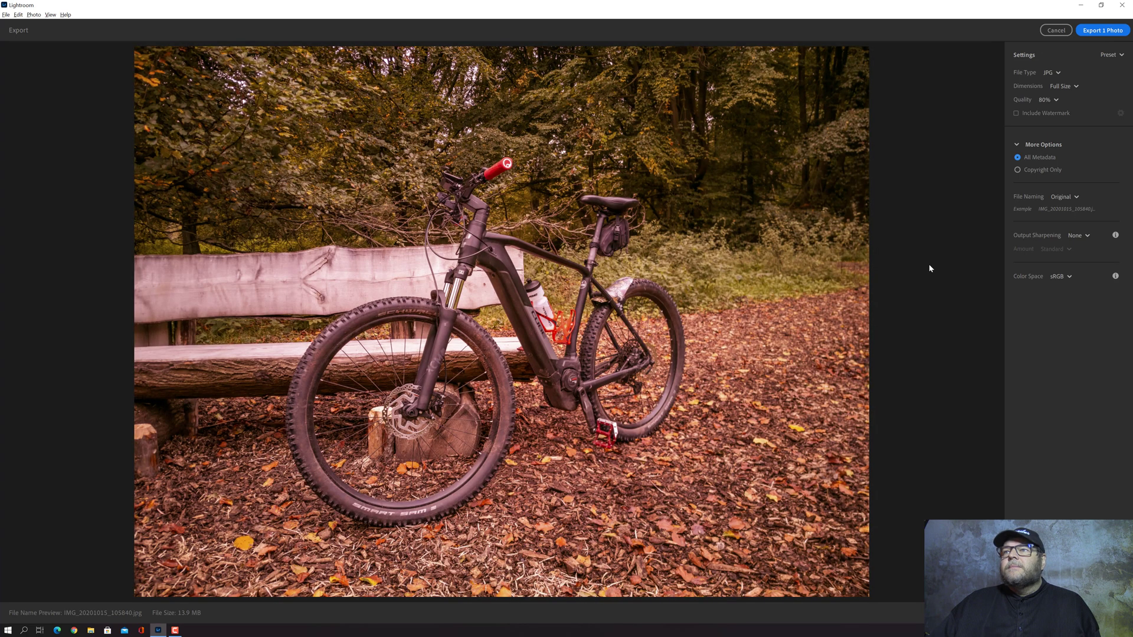
click(1033, 115)
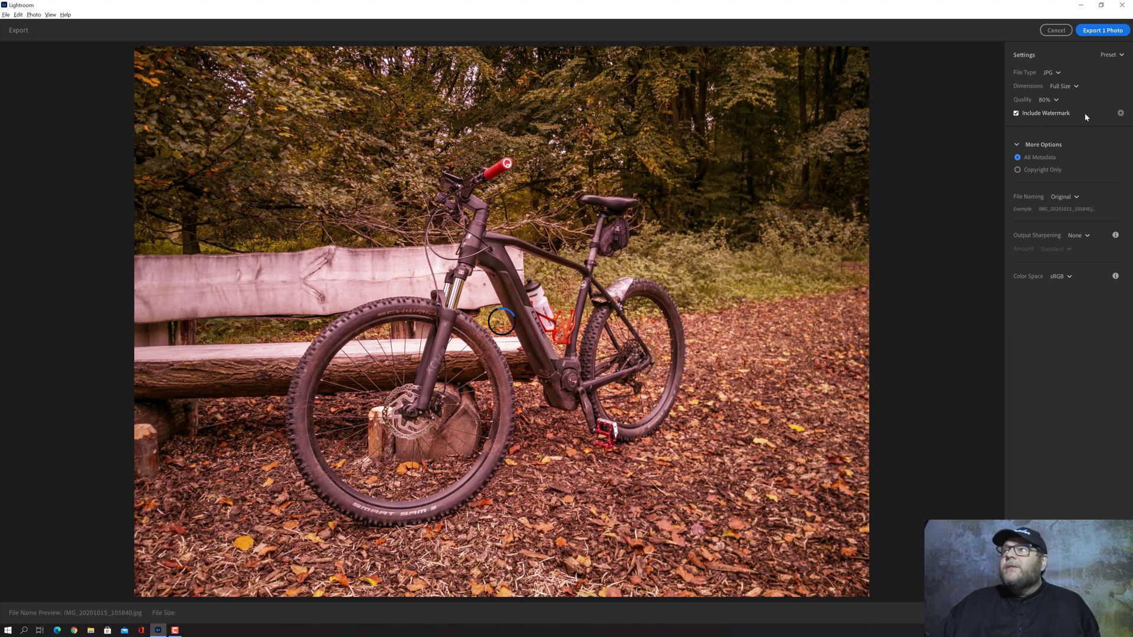
Set the studio fd logo watermark to size 11 and opacity 72 in the bottom-left corner
click(1121, 112)
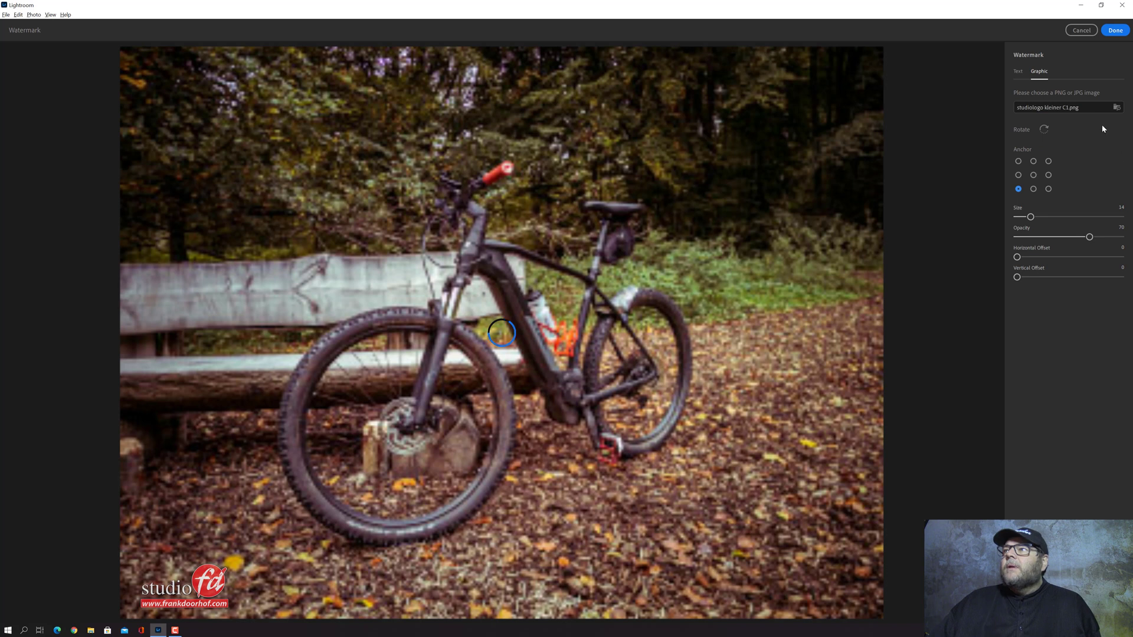
click(1018, 72)
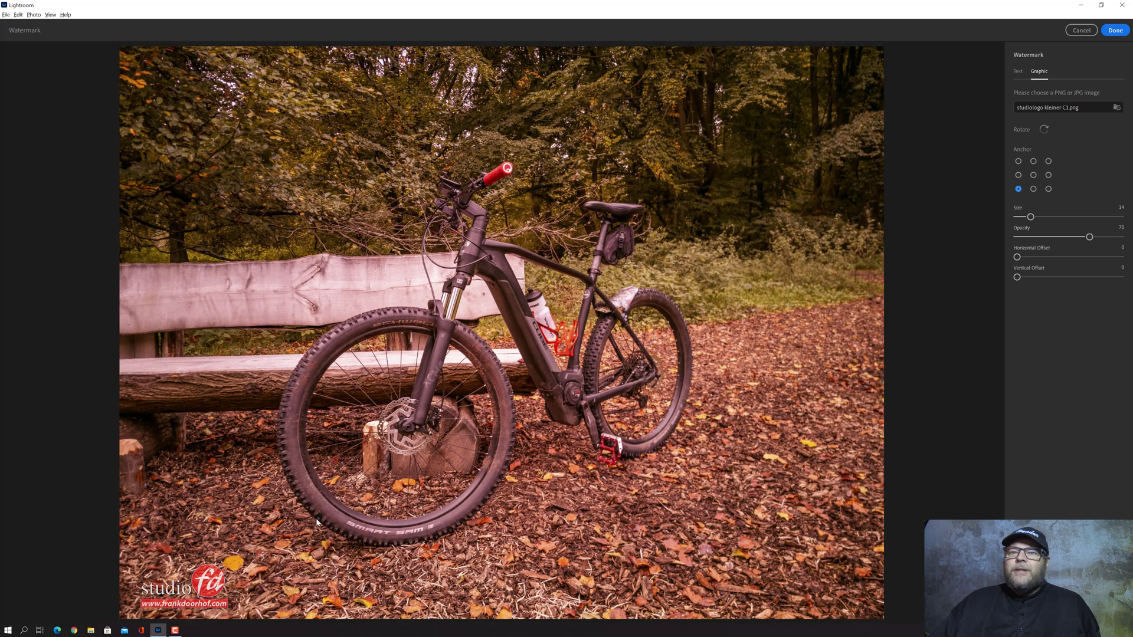
drag(1030, 218, 1095, 238)
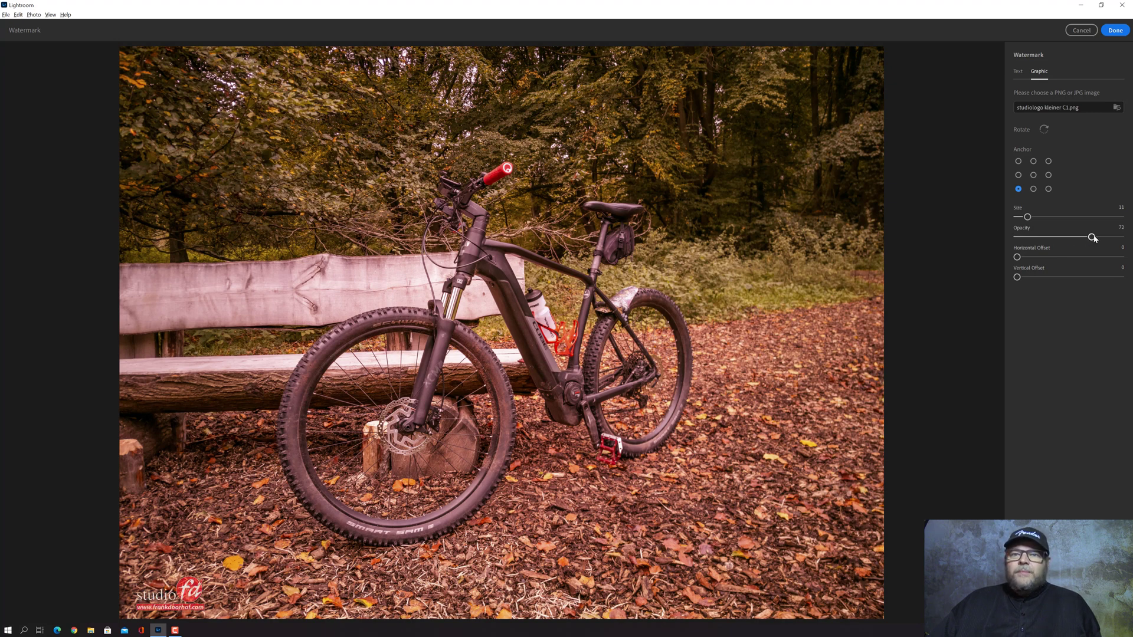
click(1042, 259)
click(1044, 277)
click(1017, 188)
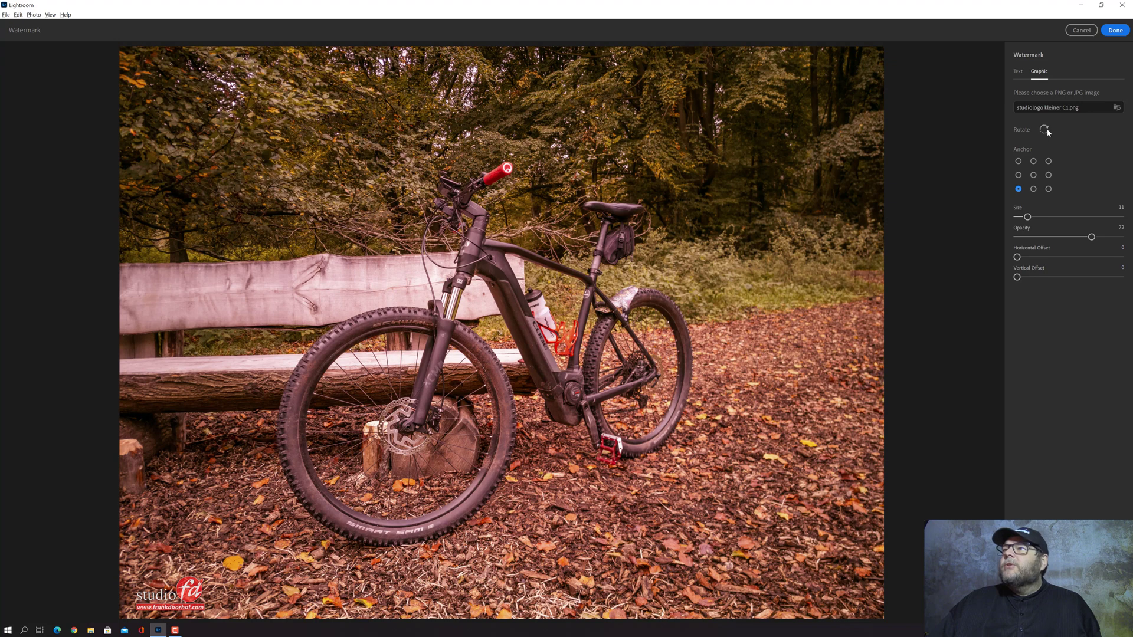
click(1044, 130)
click(1044, 130)
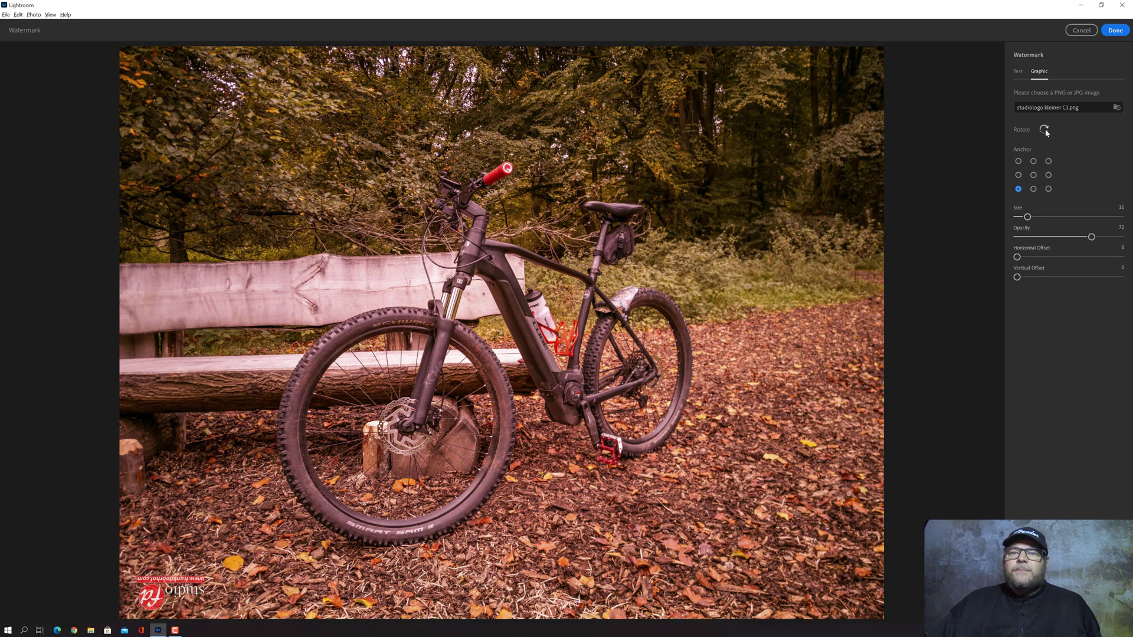
click(1044, 130)
click(1045, 130)
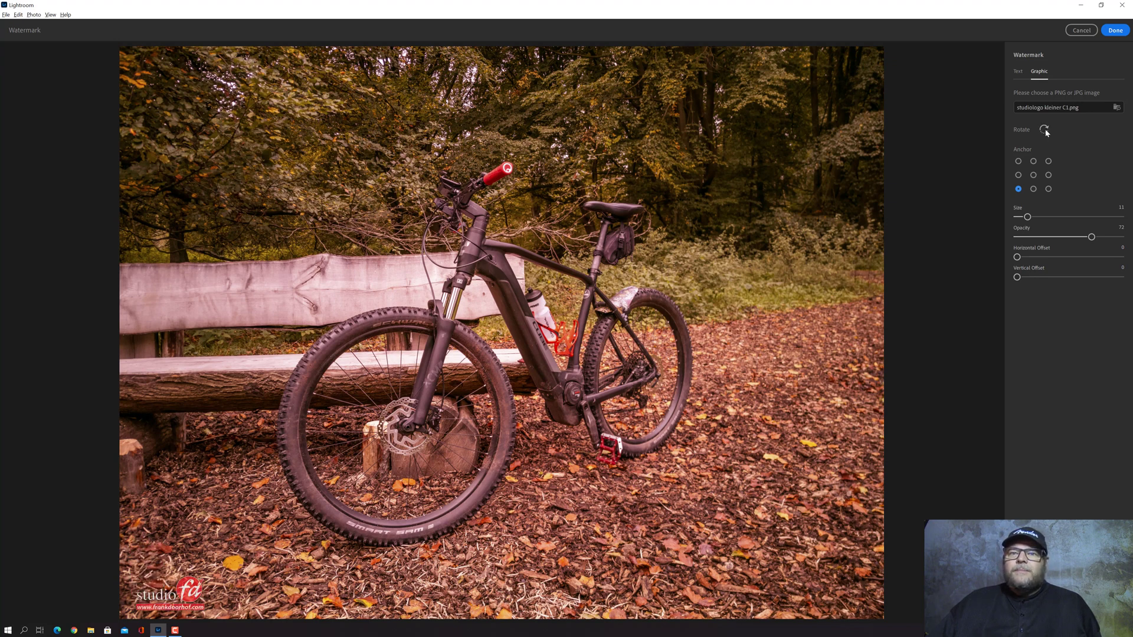
click(1018, 161)
click(1018, 189)
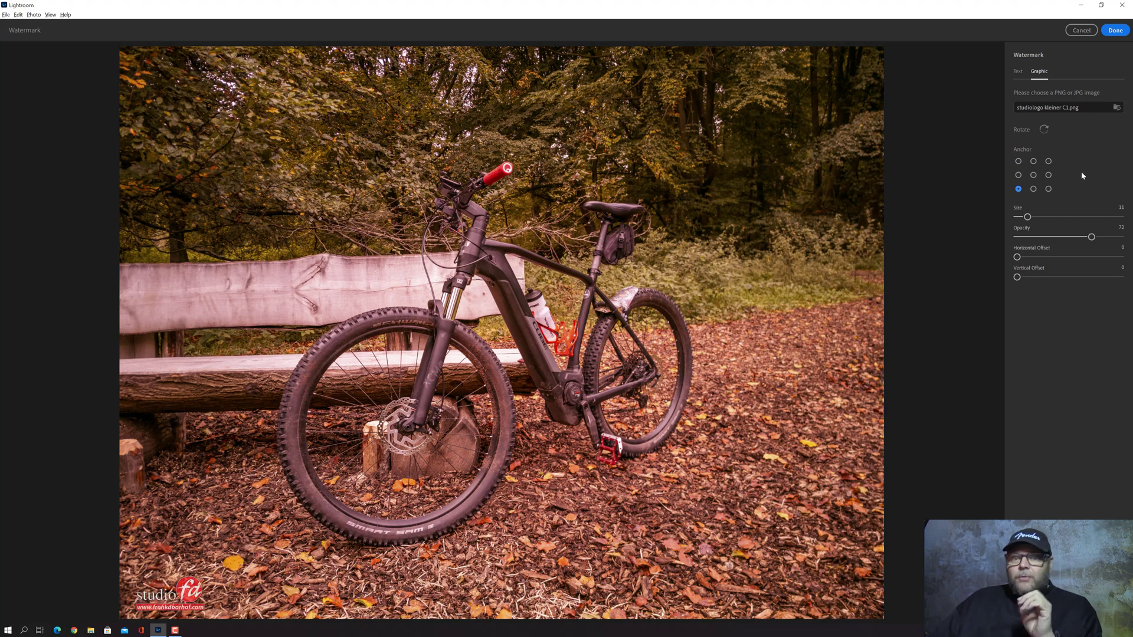